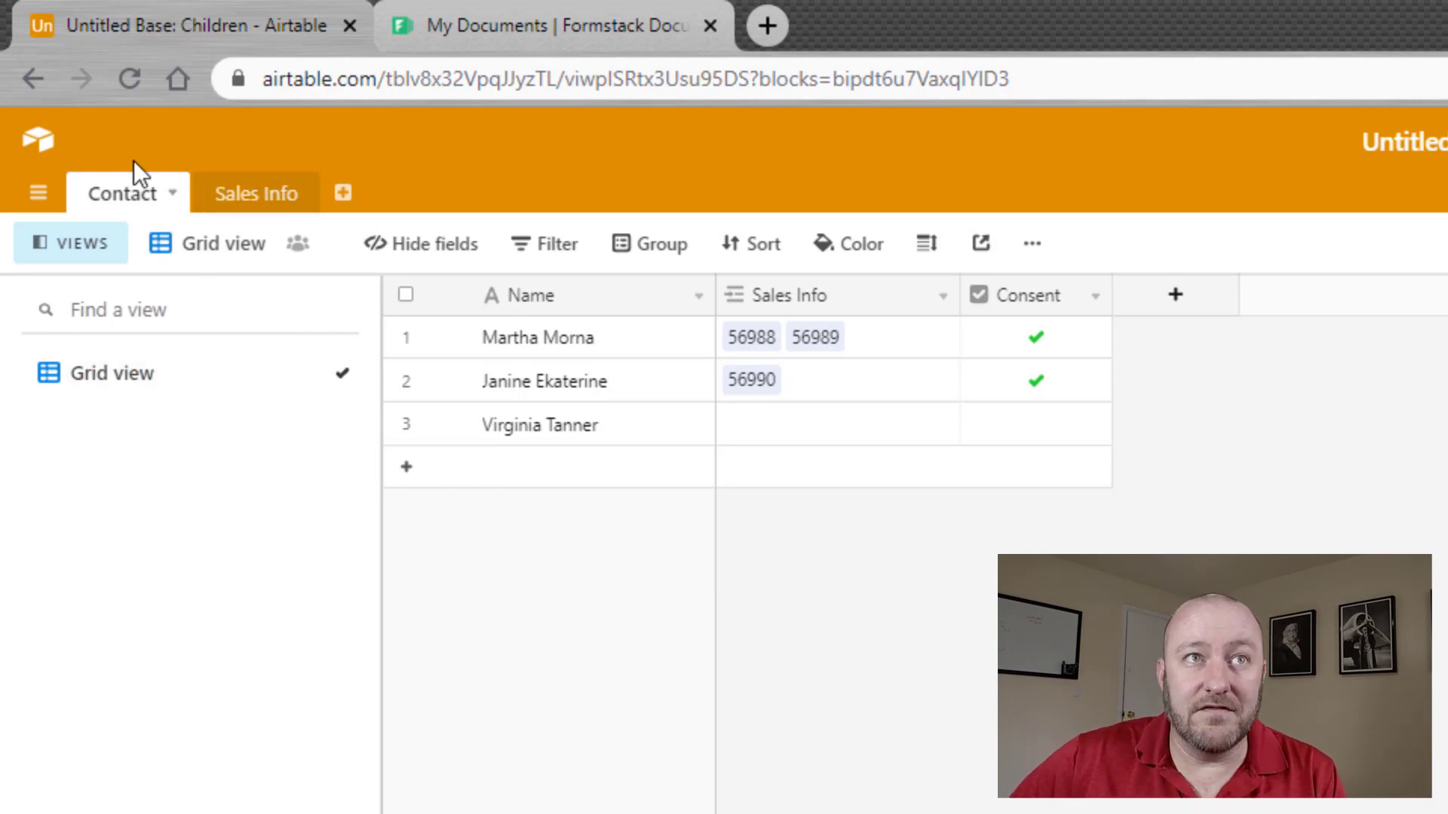
- Select the three contacts' Name cells, then switch to the Sales Info table showing sales 56988–56990
{"action": "left_click_drag", "start_coordinate": [582, 336], "coordinate": [591, 432]}
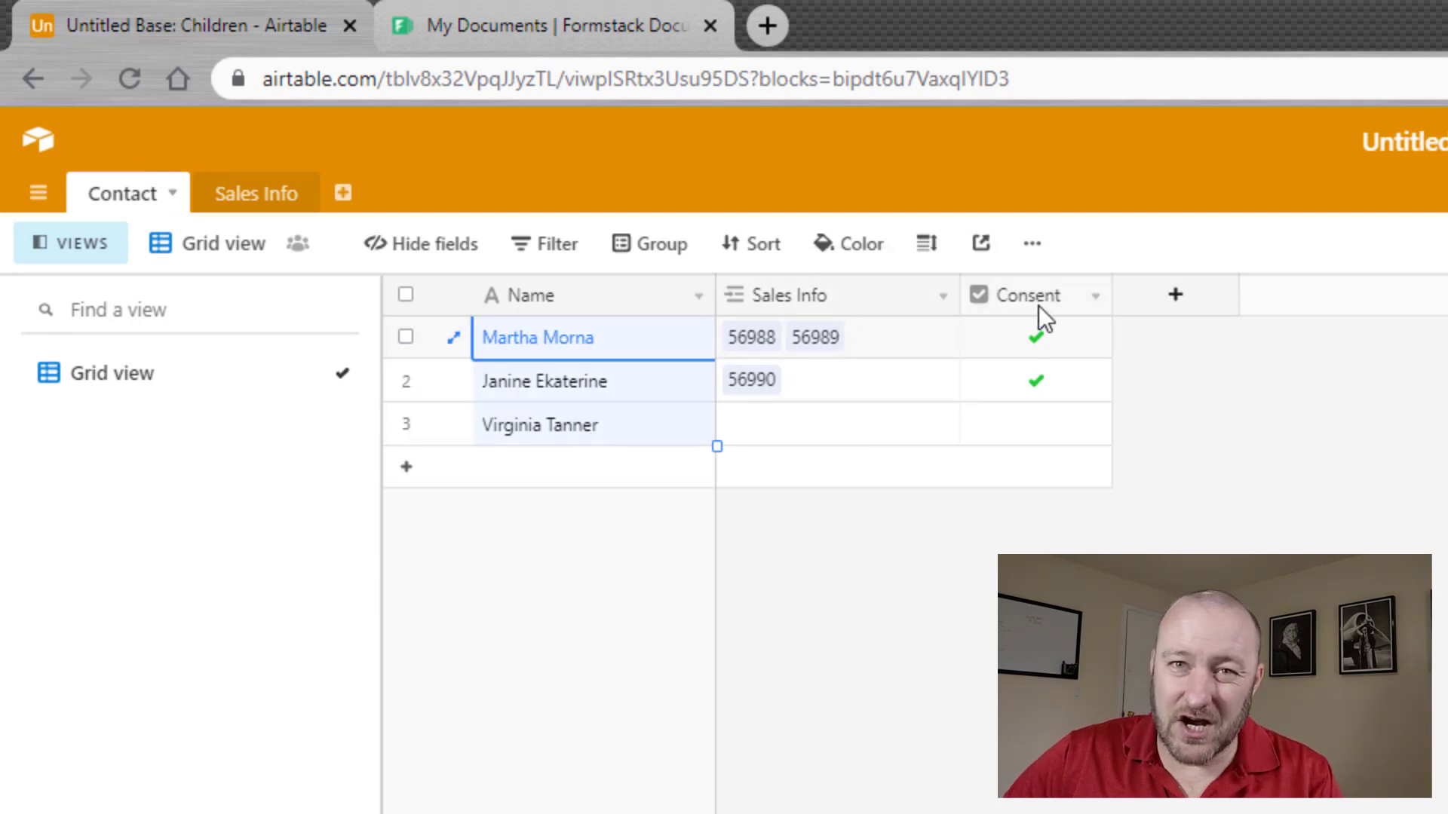
{"action": "left_click", "coordinate": [258, 194]}
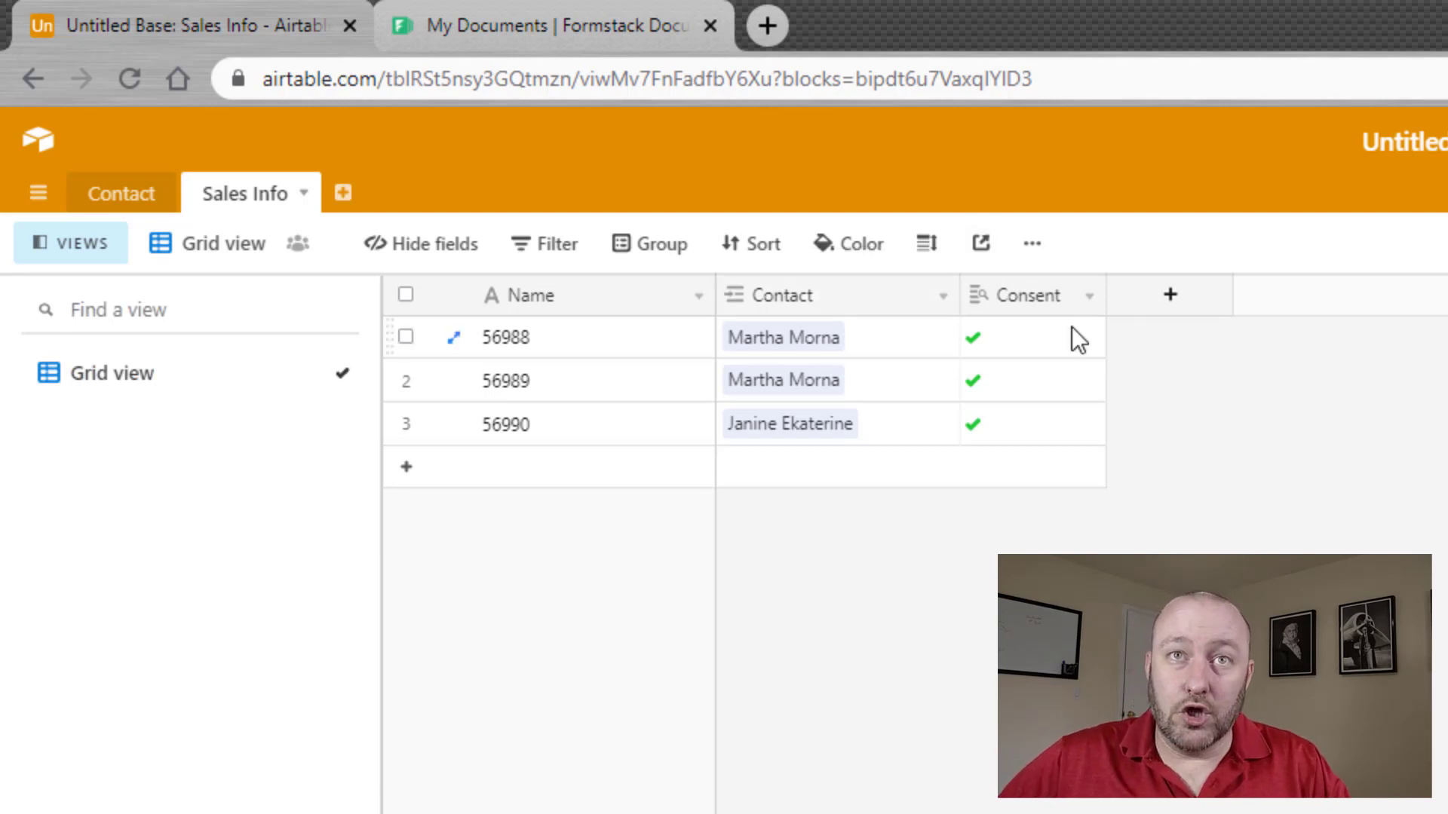
- Add a new Currency field named Amount to the Sales Info table
{"action": "left_click", "coordinate": [1172, 296]}
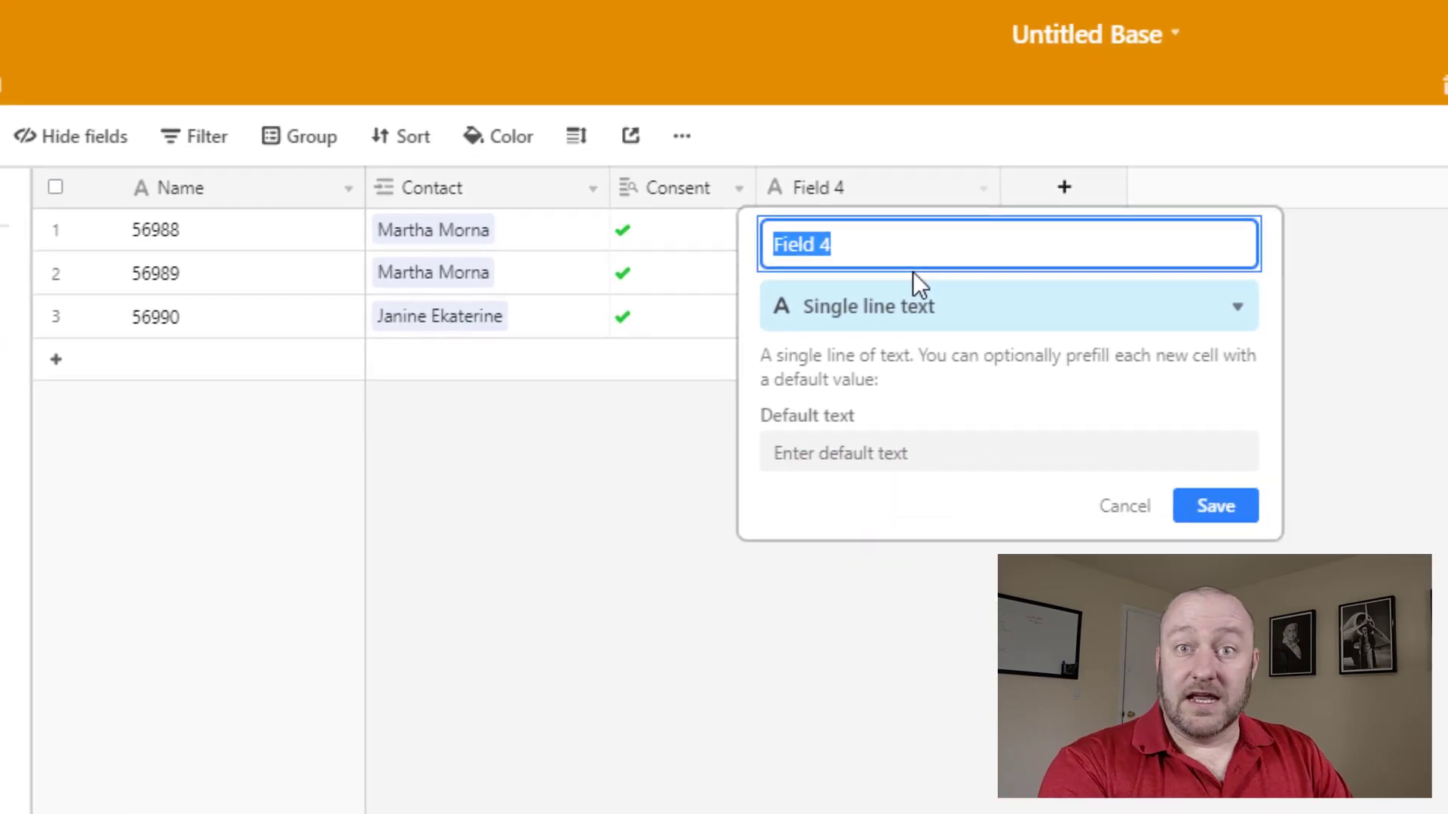
{"action": "type", "text": "Amount"}
{"action": "left_click", "coordinate": [813, 252]}
{"action": "type", "text": "cur"}
{"action": "key", "text": "Return"}
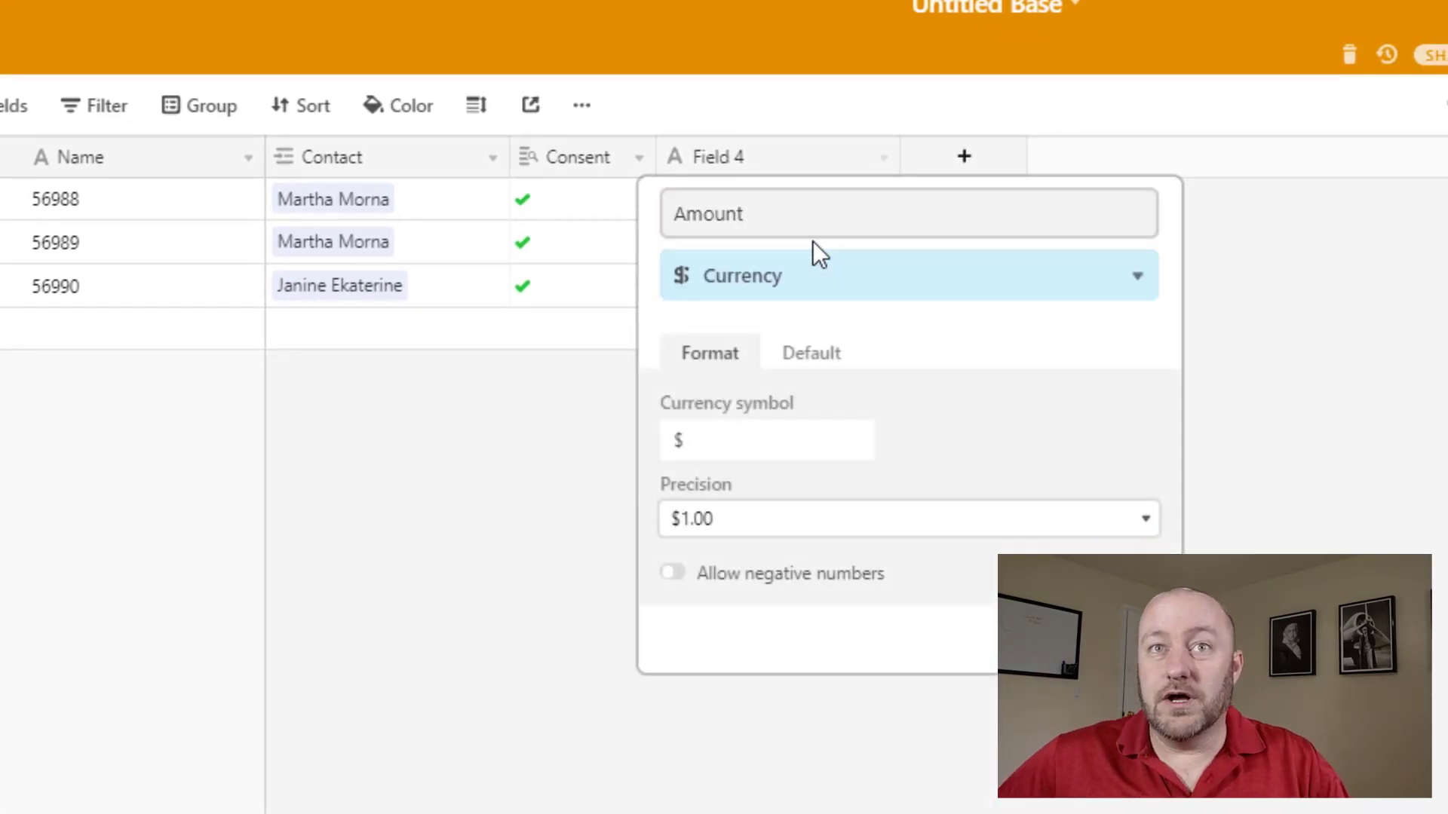
{"action": "key", "text": "Return"}
- Enter amounts $100.00, $150.00 and $200.00 for sales 56988, 56989 and 56990
{"action": "left_click", "coordinate": [757, 198]}
{"action": "type", "text": "100"}
{"action": "key", "text": "Return"}
{"action": "type", "text": "150"}
{"action": "key", "text": "Return"}
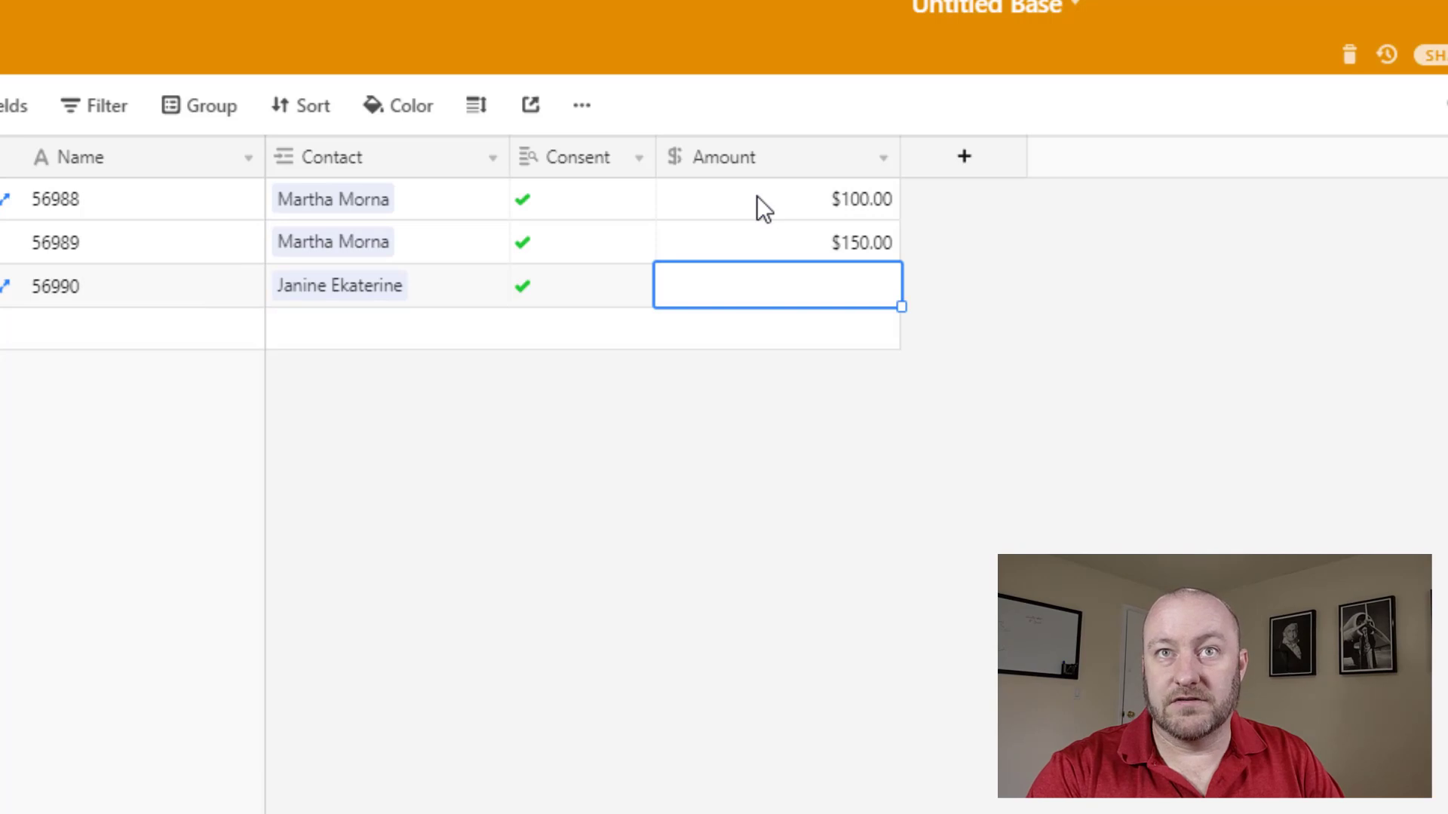
{"action": "type", "text": "200"}
{"action": "key", "text": "Return"}
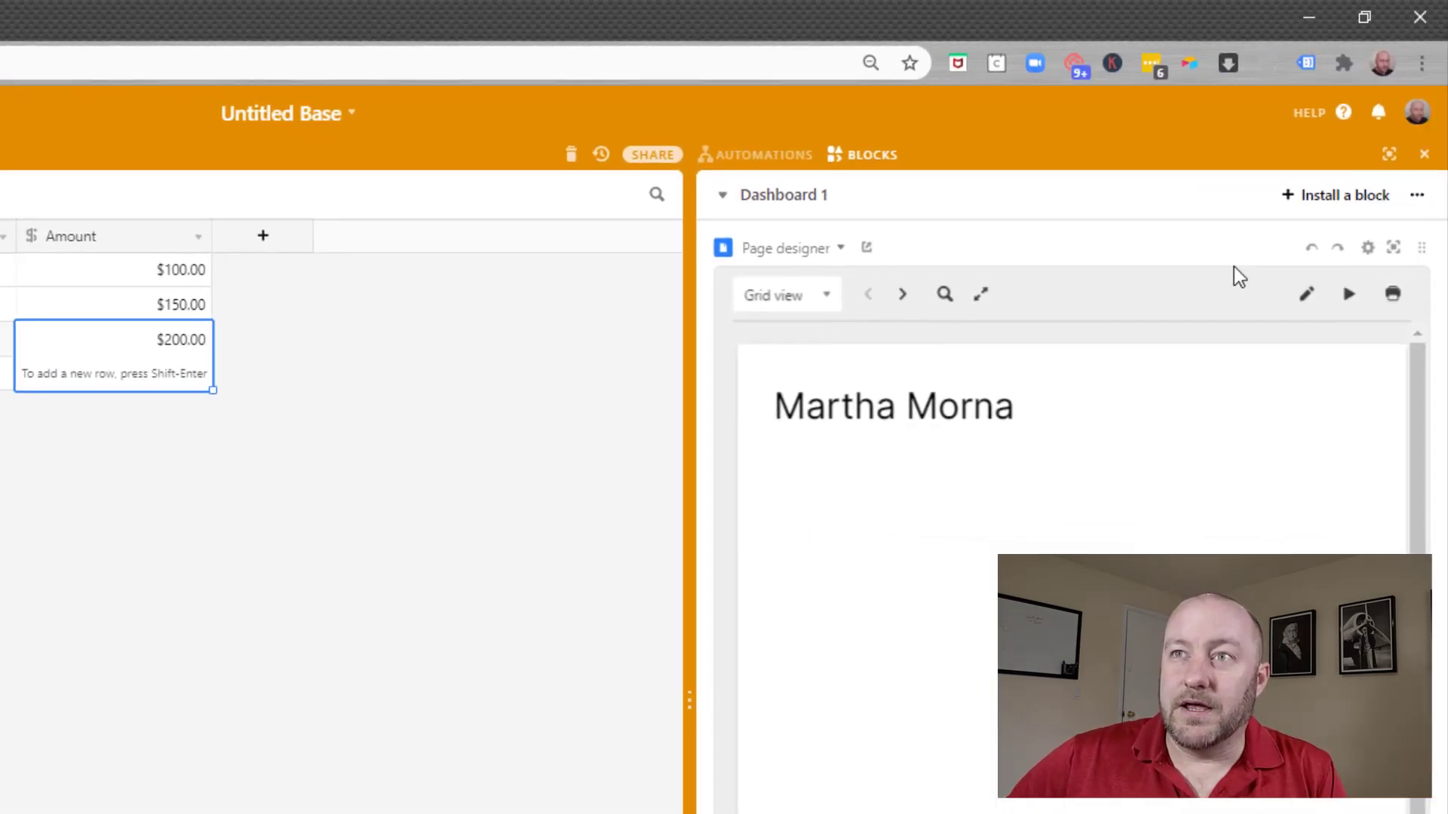
- Open the Page designer block's Settings, based on the Contact table at Letter portrait
{"action": "left_click", "coordinate": [1367, 249]}
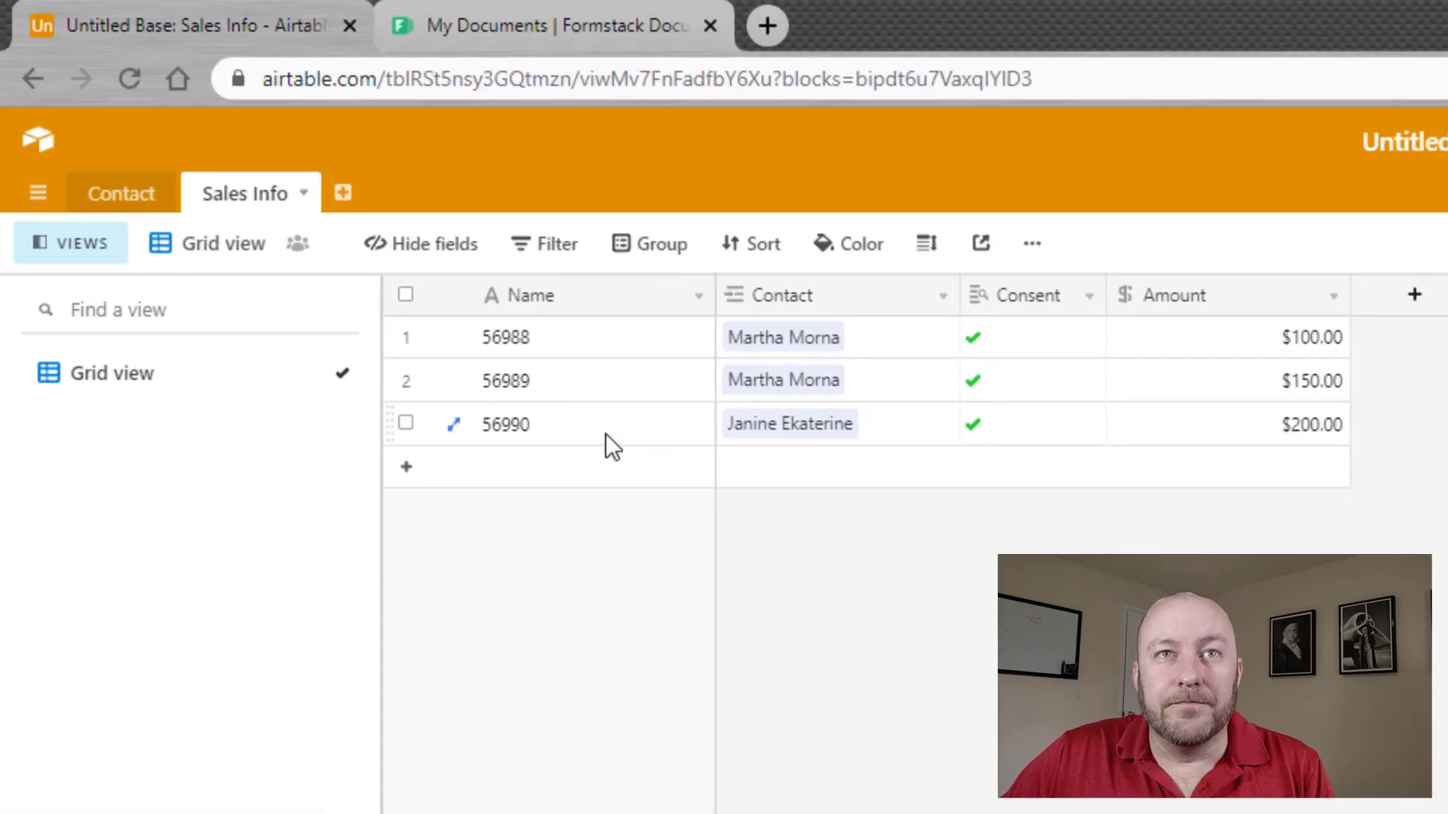
- Select the first sale's contact and sales 56988–56989, then narrow the Amount column
{"action": "left_click", "coordinate": [784, 339]}
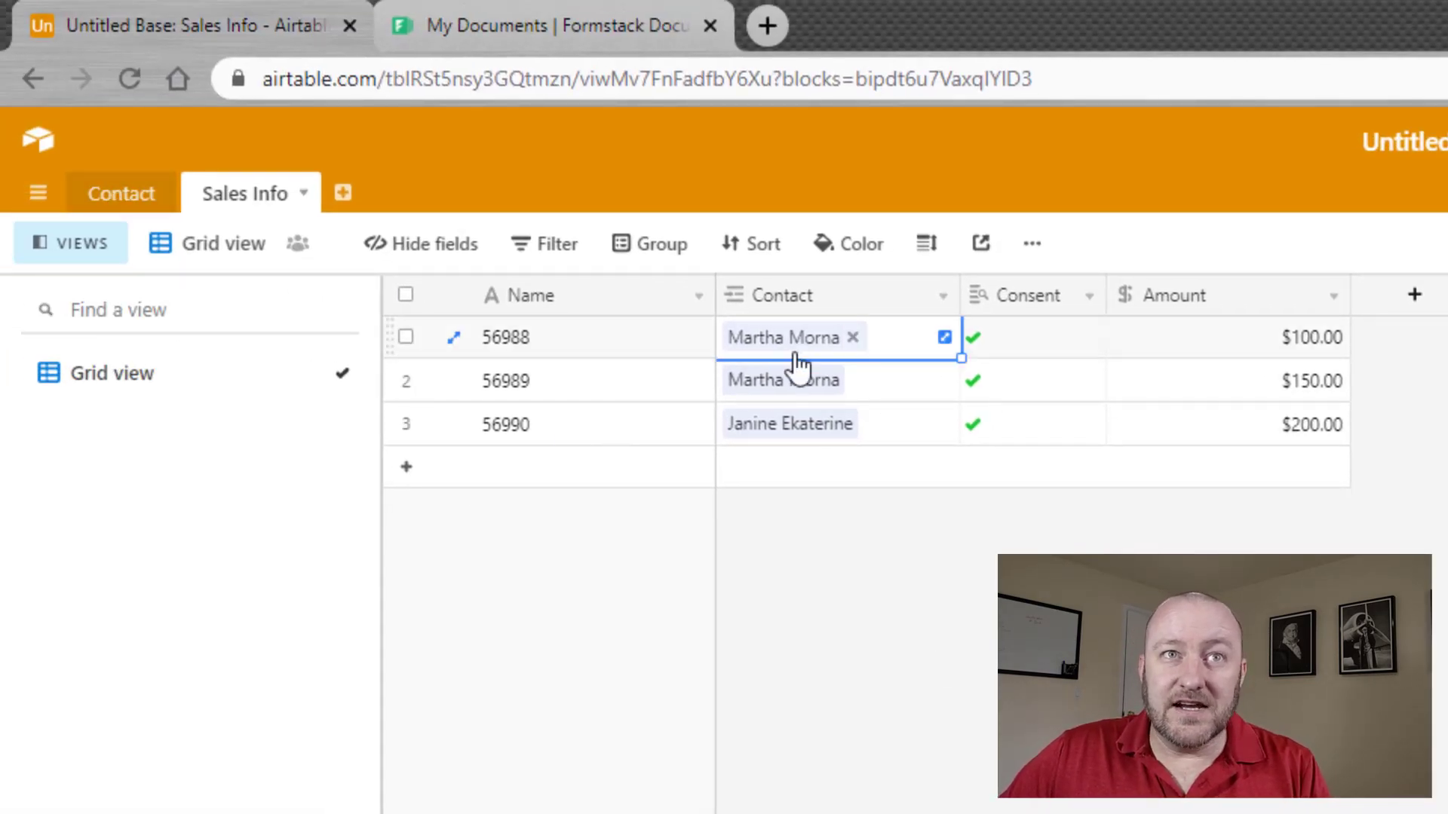
{"action": "left_click_drag", "start_coordinate": [626, 347], "coordinate": [636, 383]}
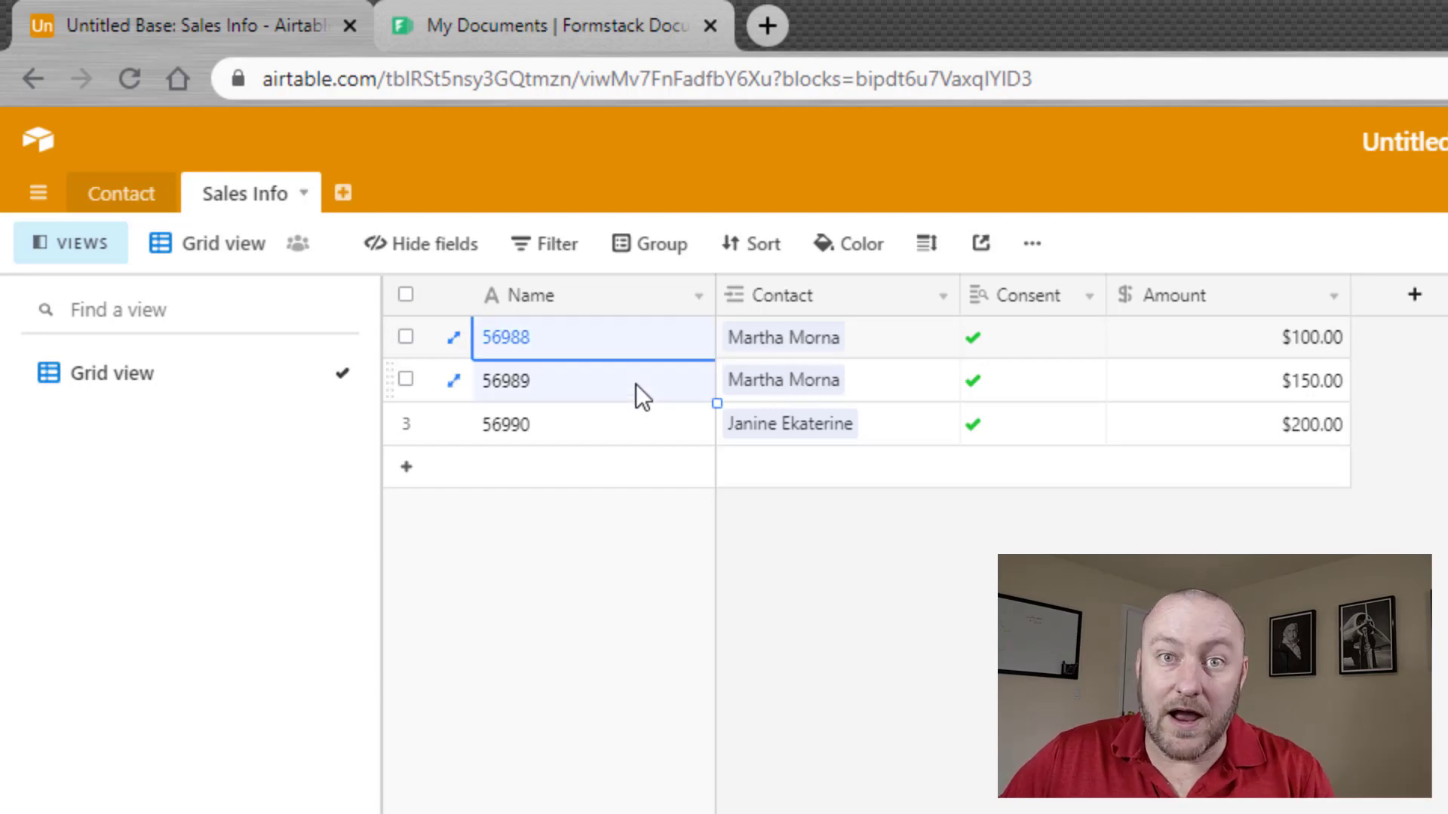
{"action": "left_click_drag", "start_coordinate": [1351, 296], "coordinate": [1297, 297]}
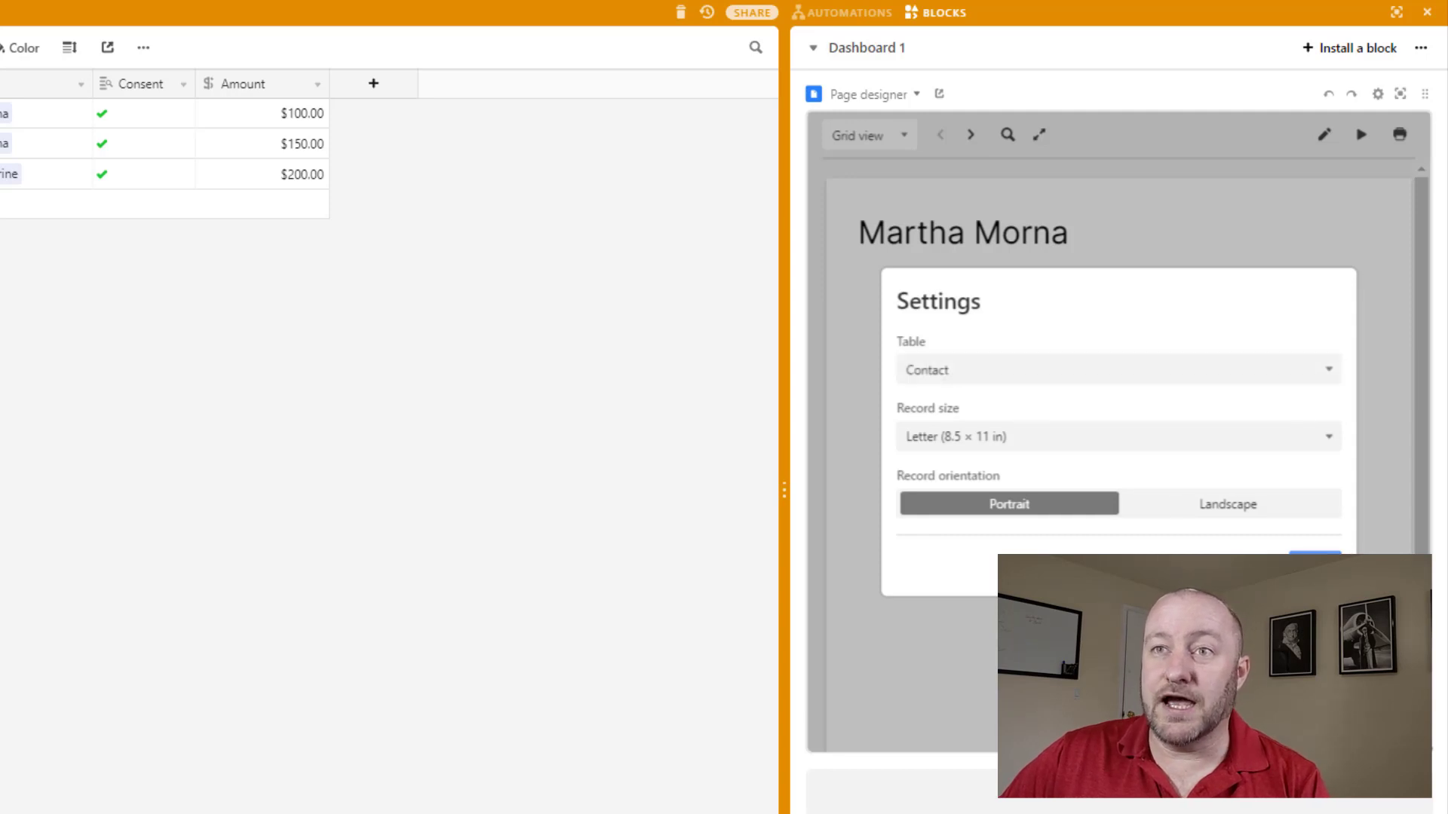
- Close the Page designer settings and enter the layout editor for the first contact's page
{"action": "left_click", "coordinate": [1315, 561]}
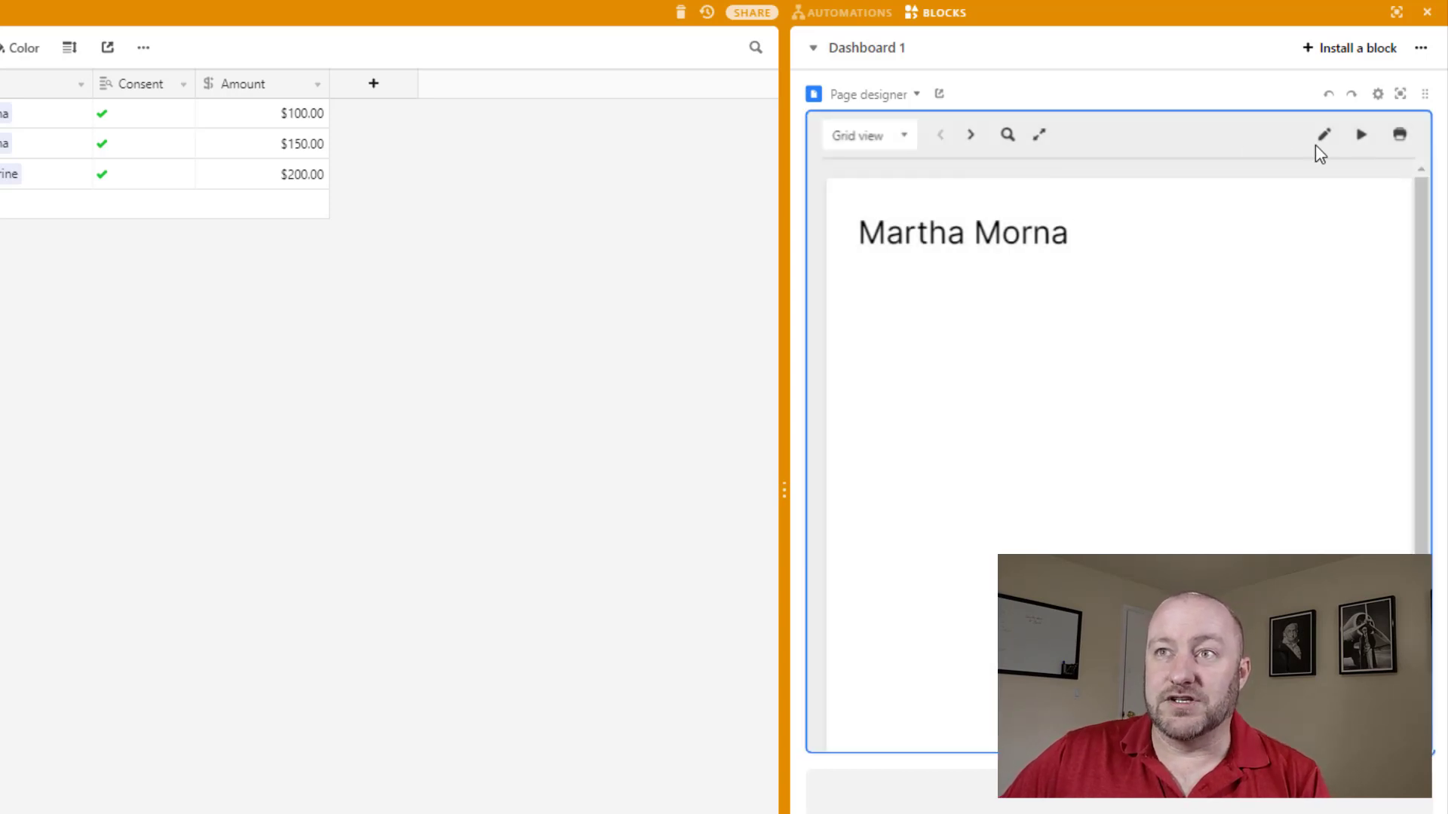
{"action": "left_click", "coordinate": [1324, 136]}
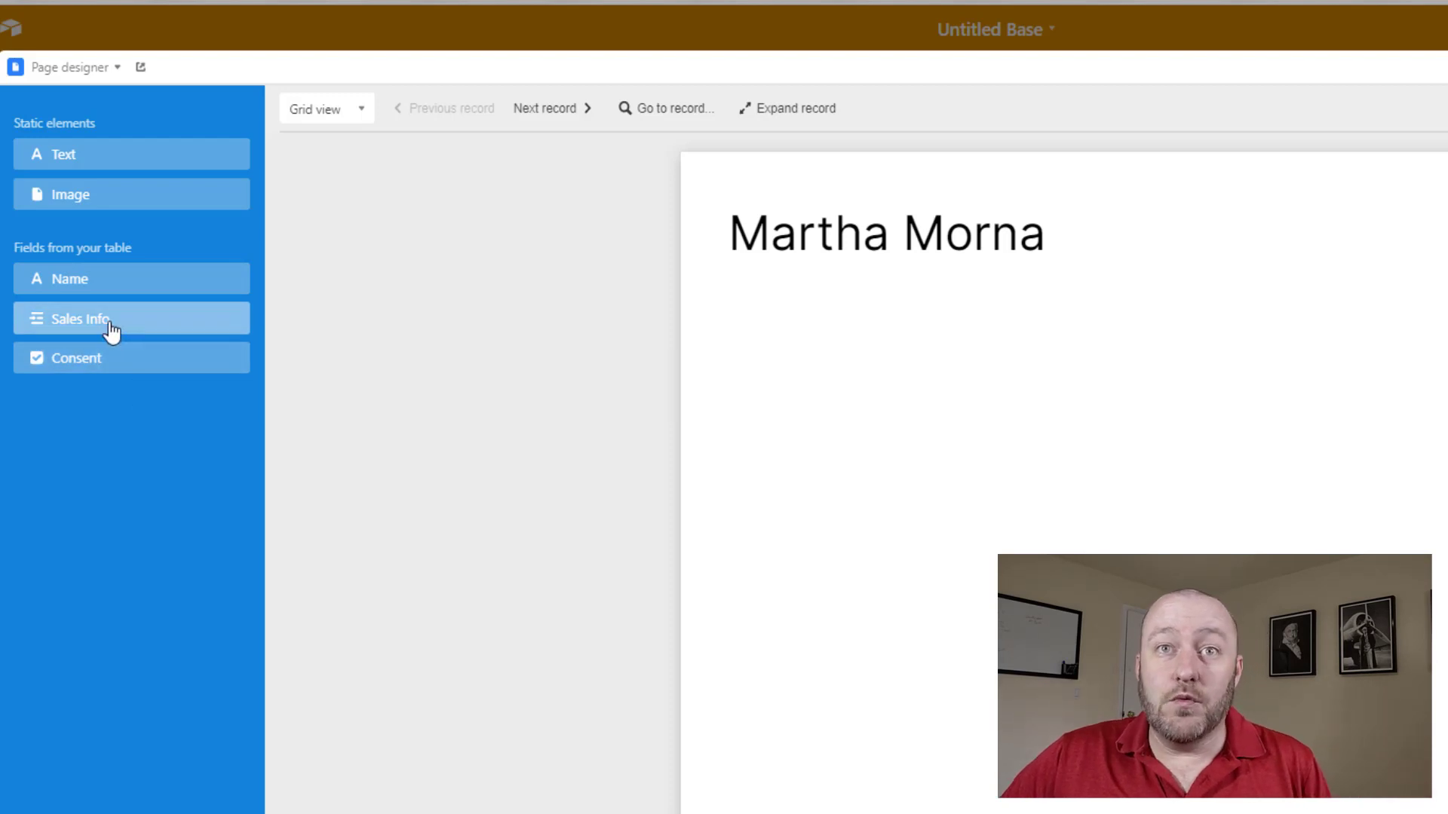
- Place the Sales Info table listing sales 56988 and 56989 on the page, widened to about 762
{"action": "left_click_drag", "start_coordinate": [111, 330], "coordinate": [836, 479]}
{"action": "left_click_drag", "start_coordinate": [907, 571], "coordinate": [1441, 588]}
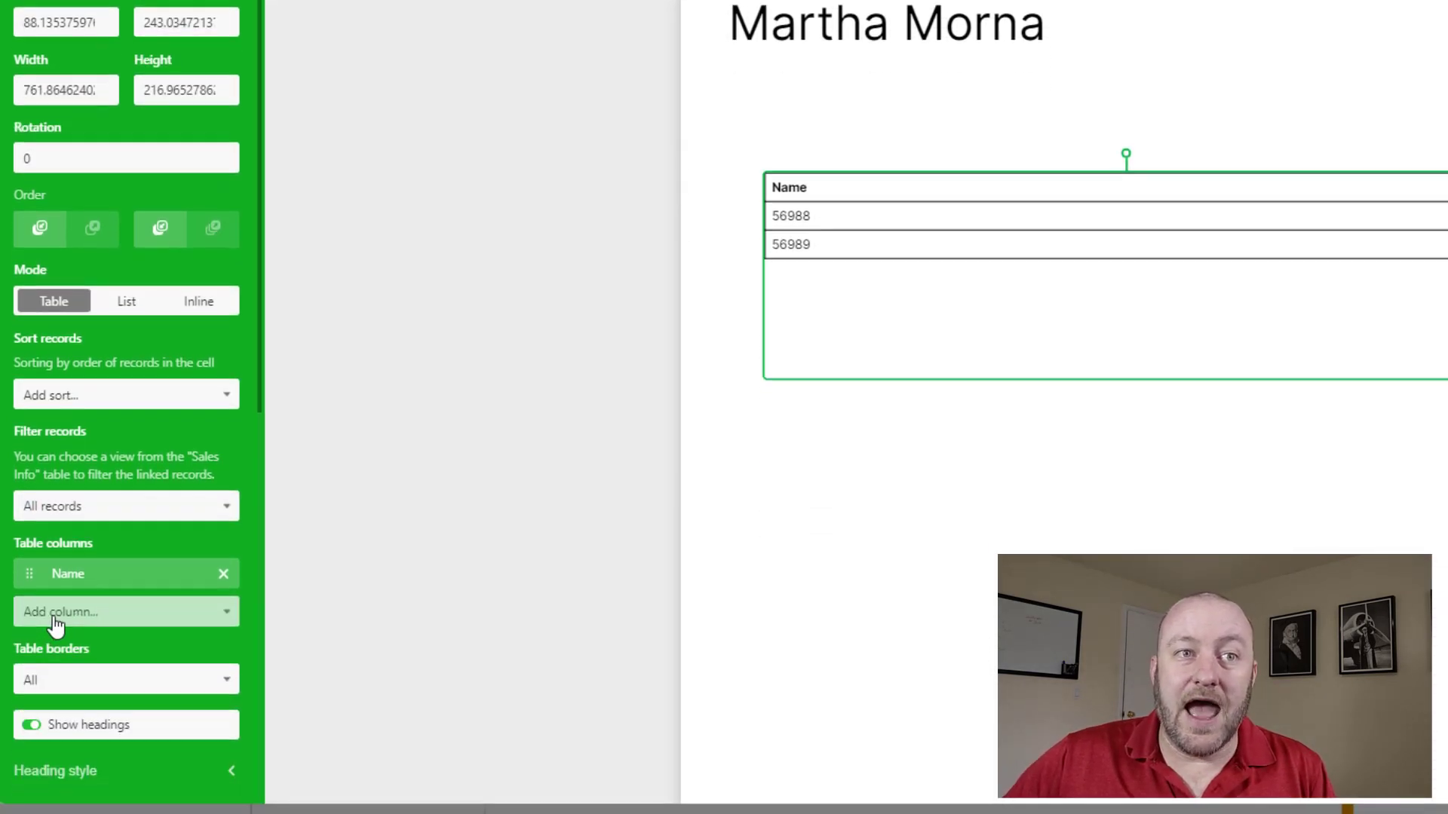
- Add an Amount column to the page's sales table, removing a duplicate Name column
{"action": "left_click", "coordinate": [54, 611]}
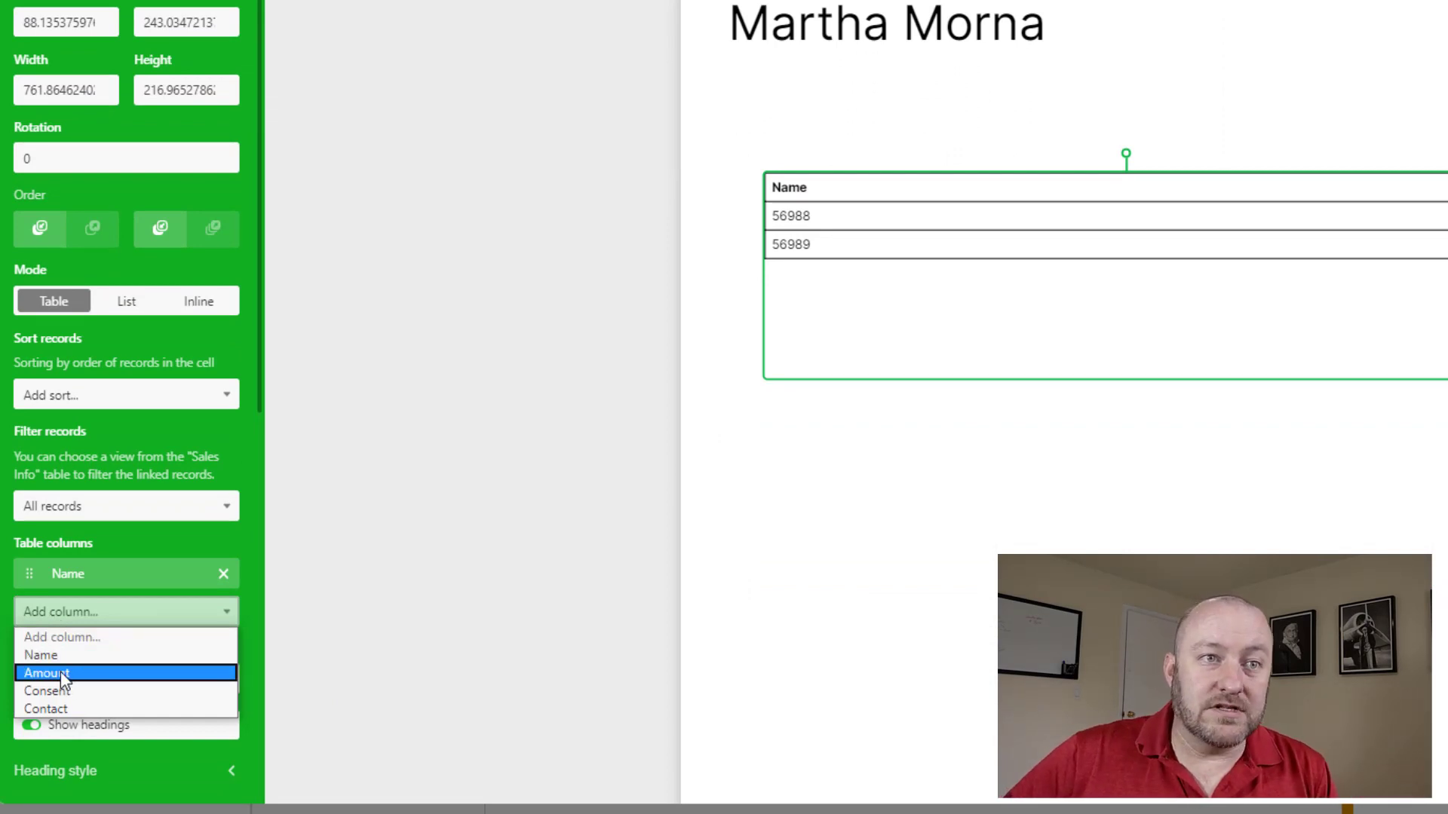
{"action": "left_click", "coordinate": [60, 671]}
{"action": "left_click", "coordinate": [70, 651]}
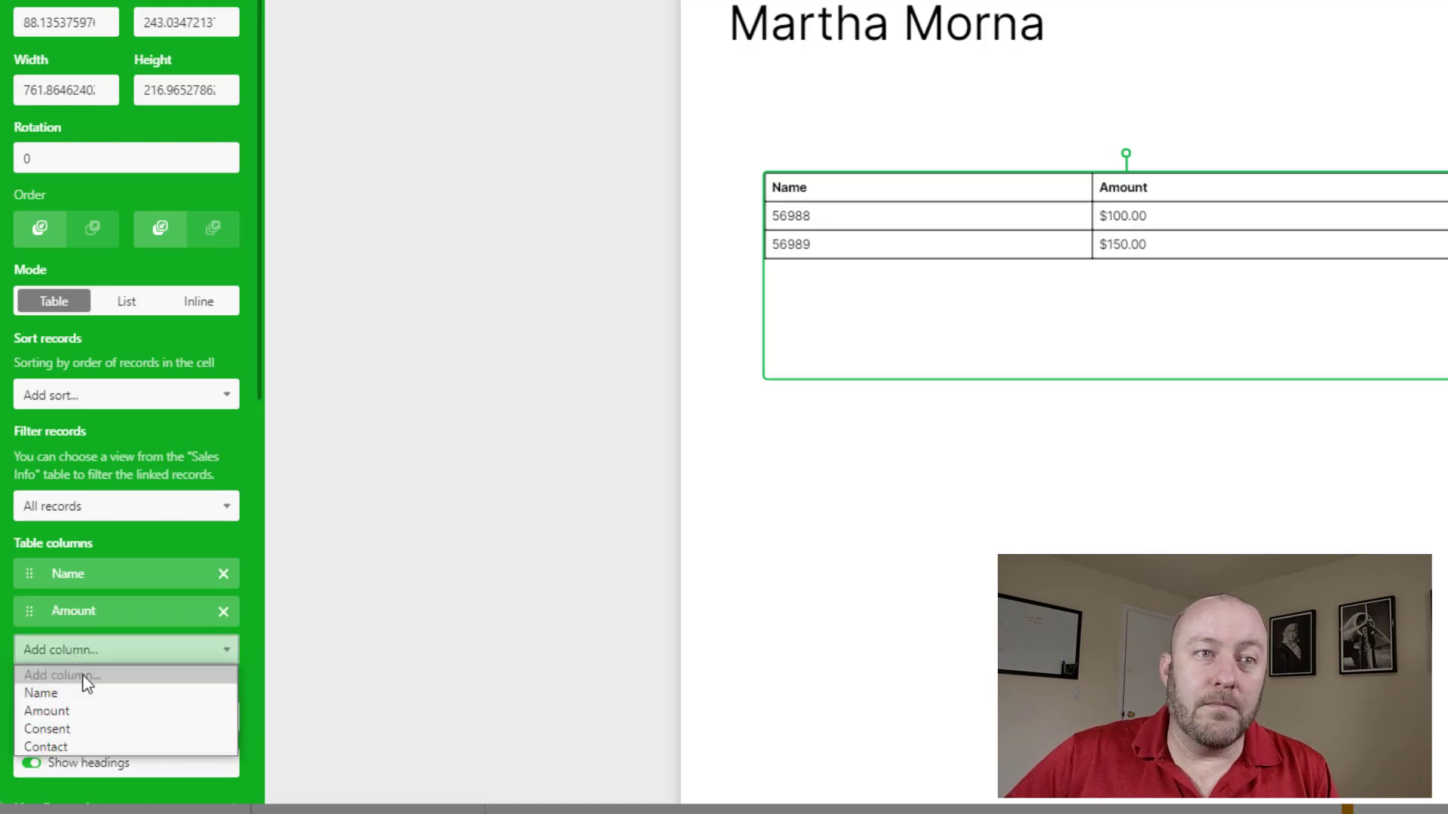
{"action": "left_click", "coordinate": [66, 694]}
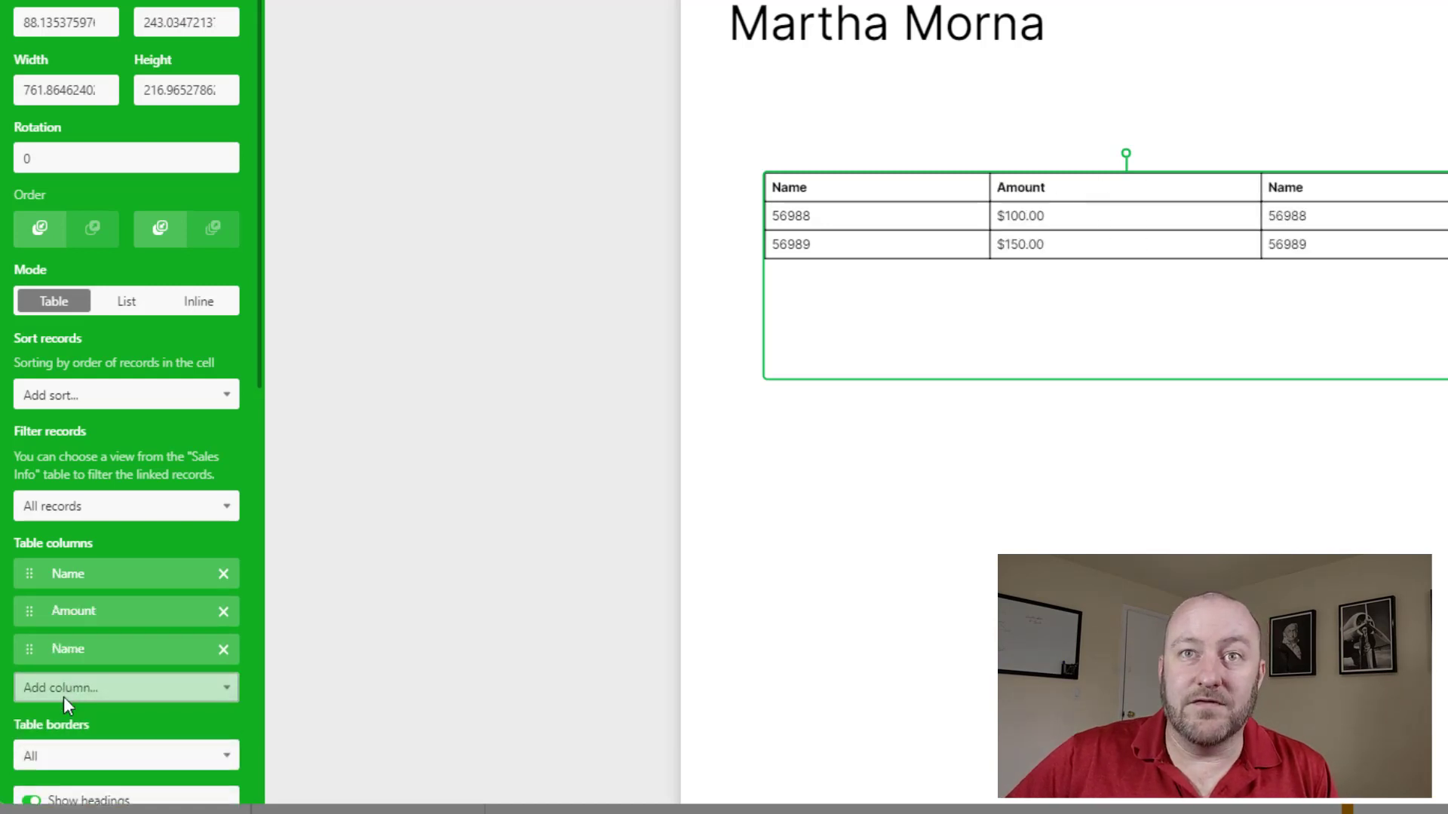
{"action": "left_click", "coordinate": [223, 650]}
- Try a Contact column and remove it, leaving Name and Amount; close the sort options unused
{"action": "left_click", "coordinate": [96, 652]}
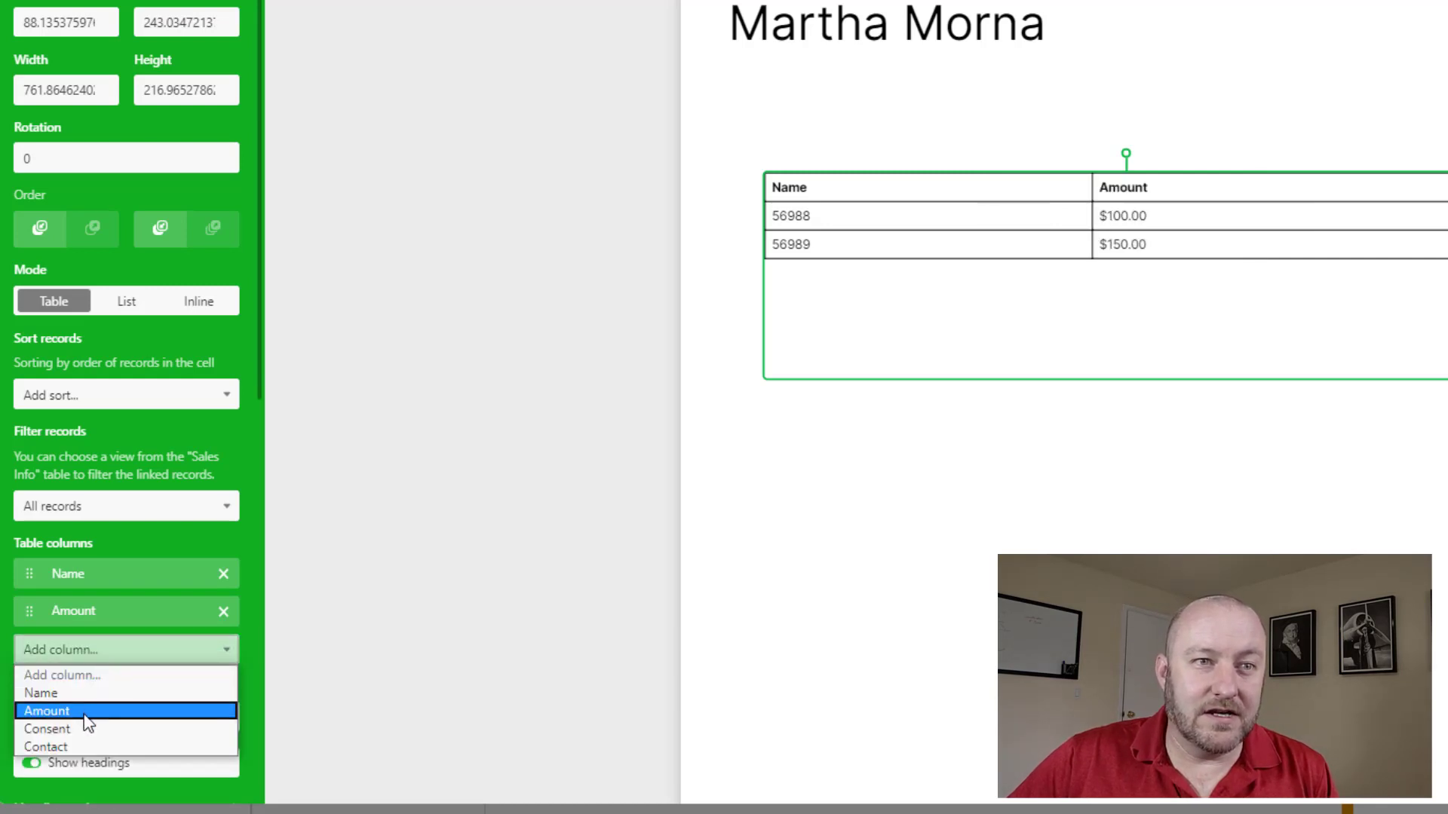
{"action": "left_click", "coordinate": [76, 747]}
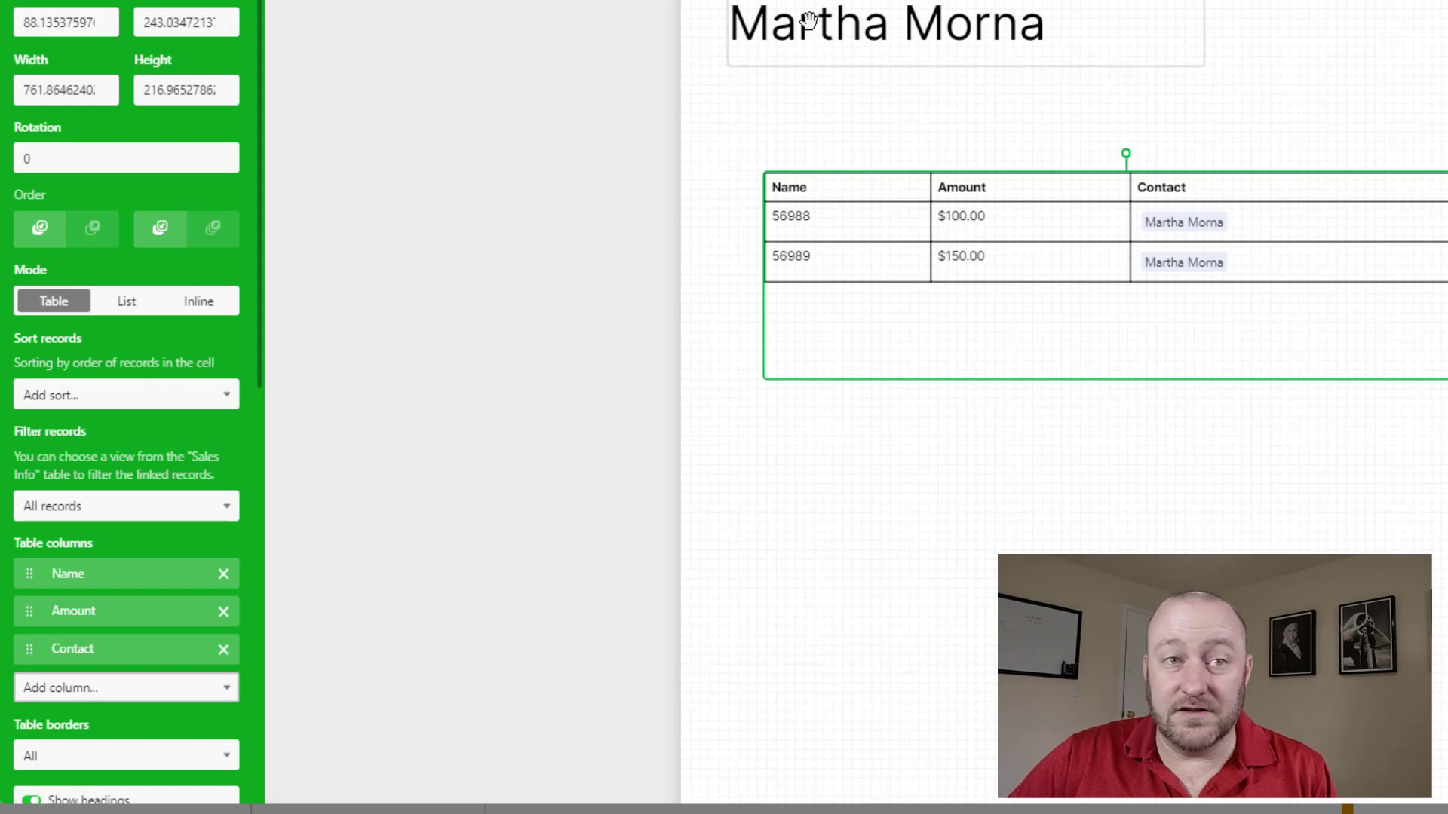
{"action": "left_click", "coordinate": [223, 649]}
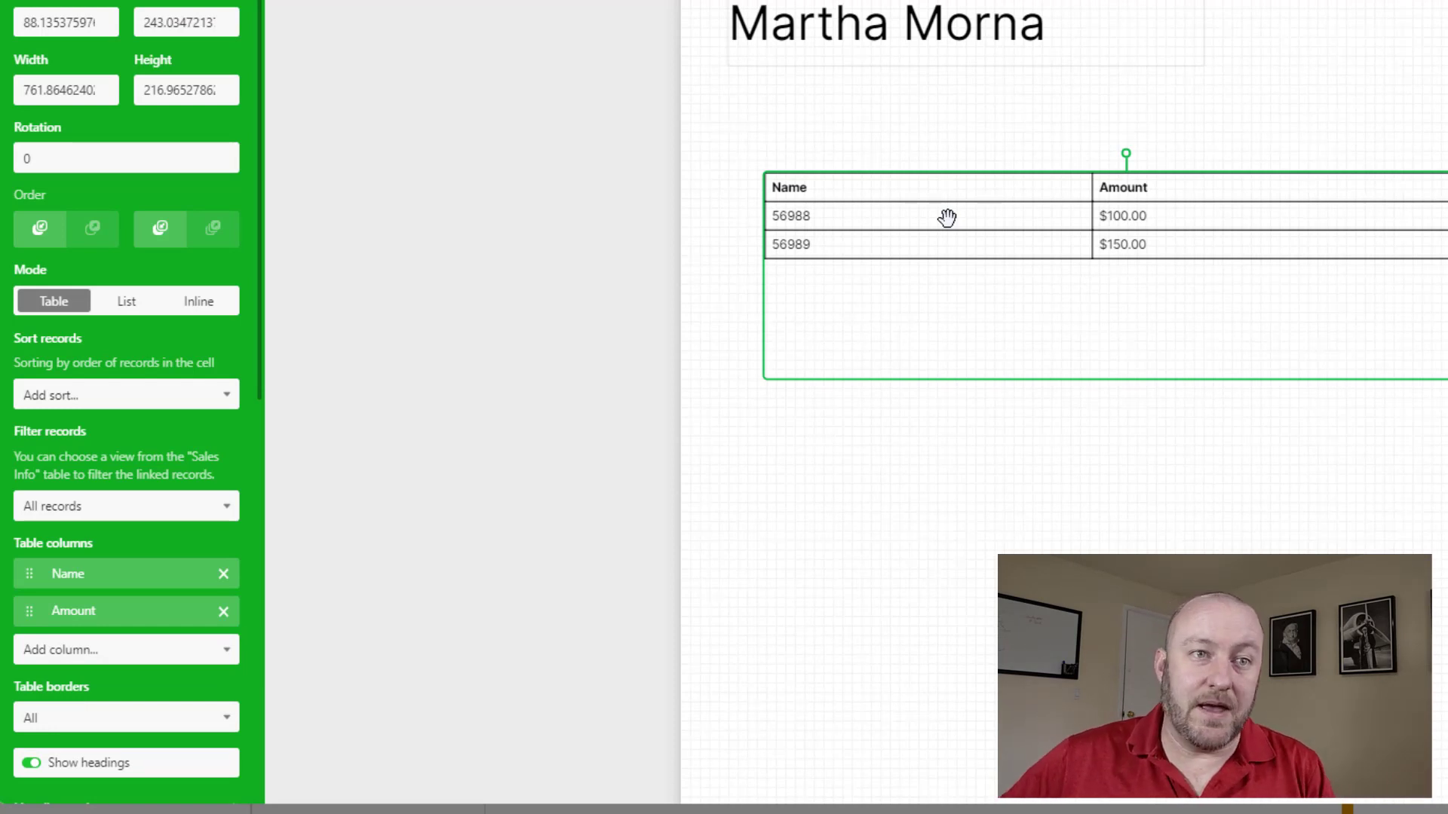
{"action": "left_click", "coordinate": [80, 396]}
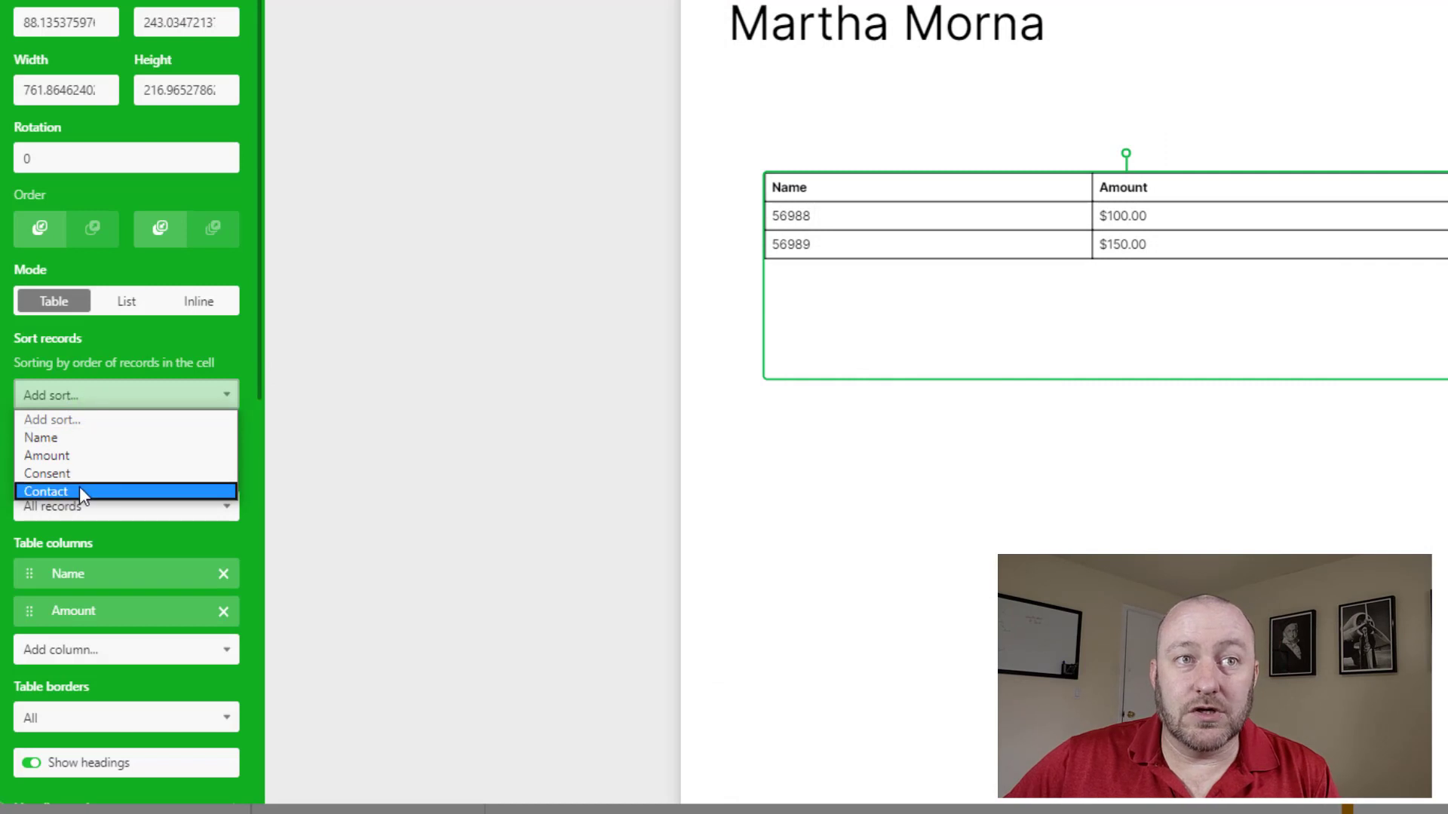
{"action": "left_click", "coordinate": [386, 305]}
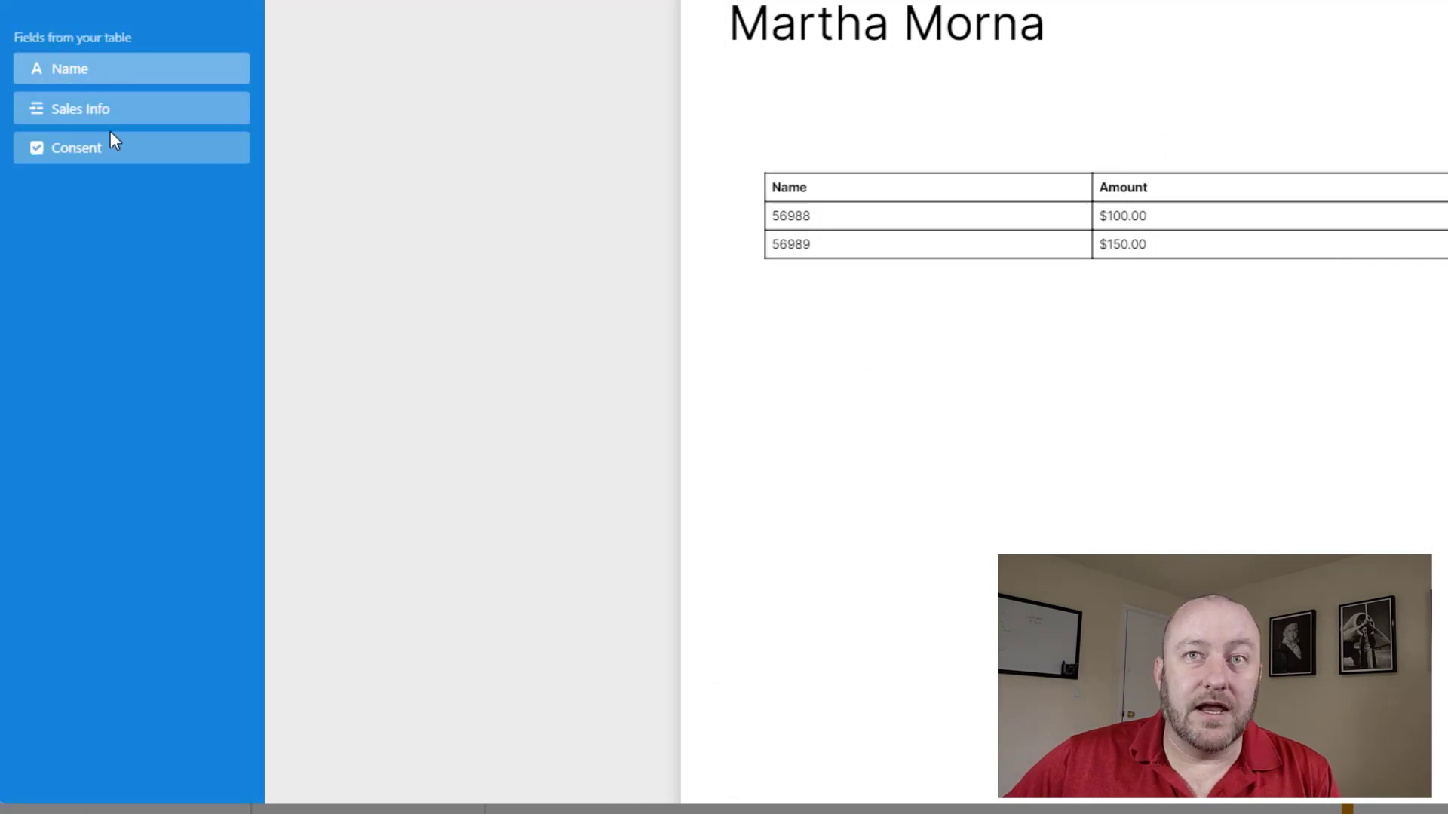
- Select the page's sales table and review its Heading style and Row style options, leaving both collapsed
{"action": "left_click", "coordinate": [1074, 211]}
{"action": "scroll", "coordinate": [151, 581], "scroll_direction": "down", "scroll_amount": 5}
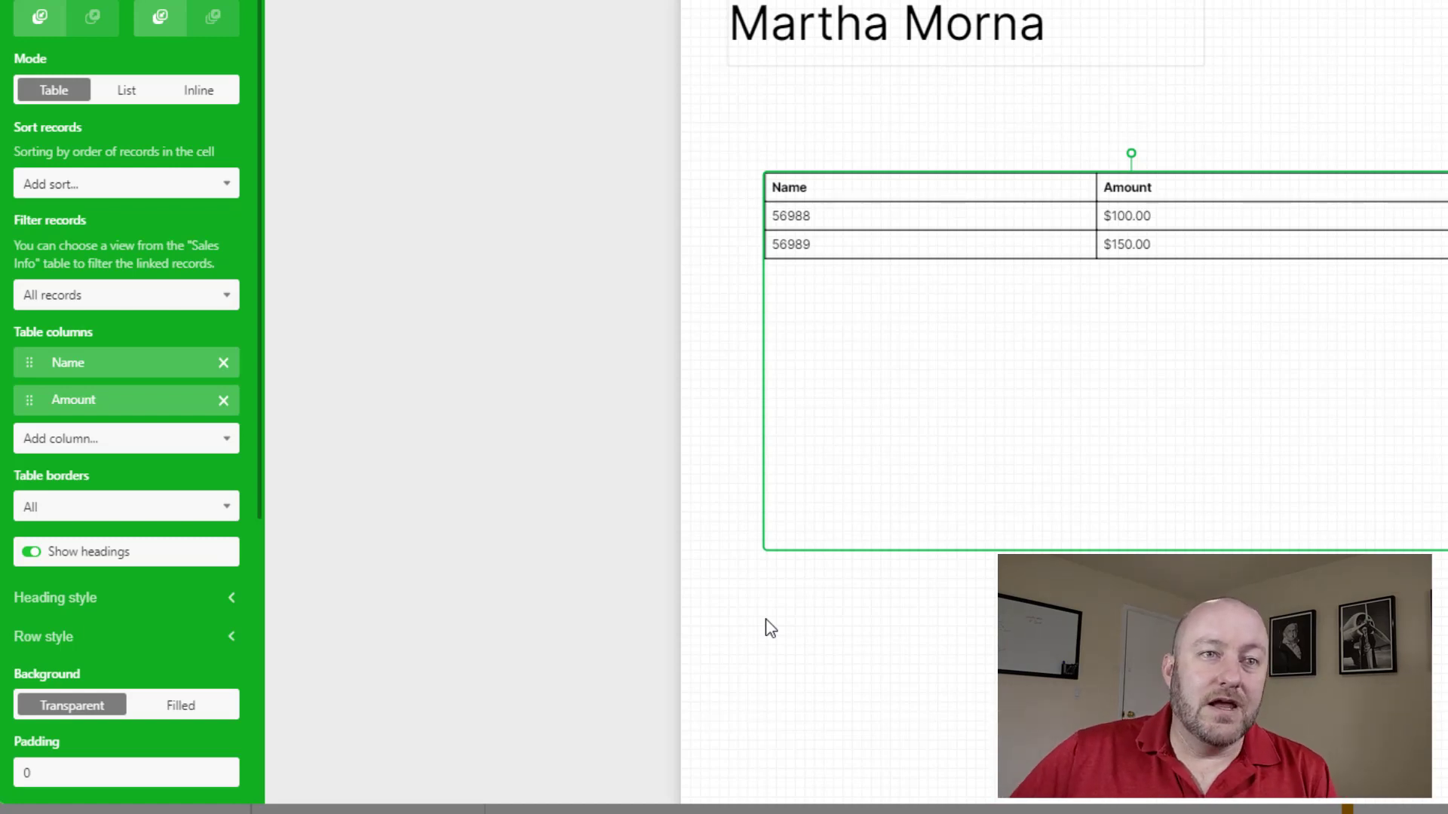
{"action": "left_click", "coordinate": [231, 598]}
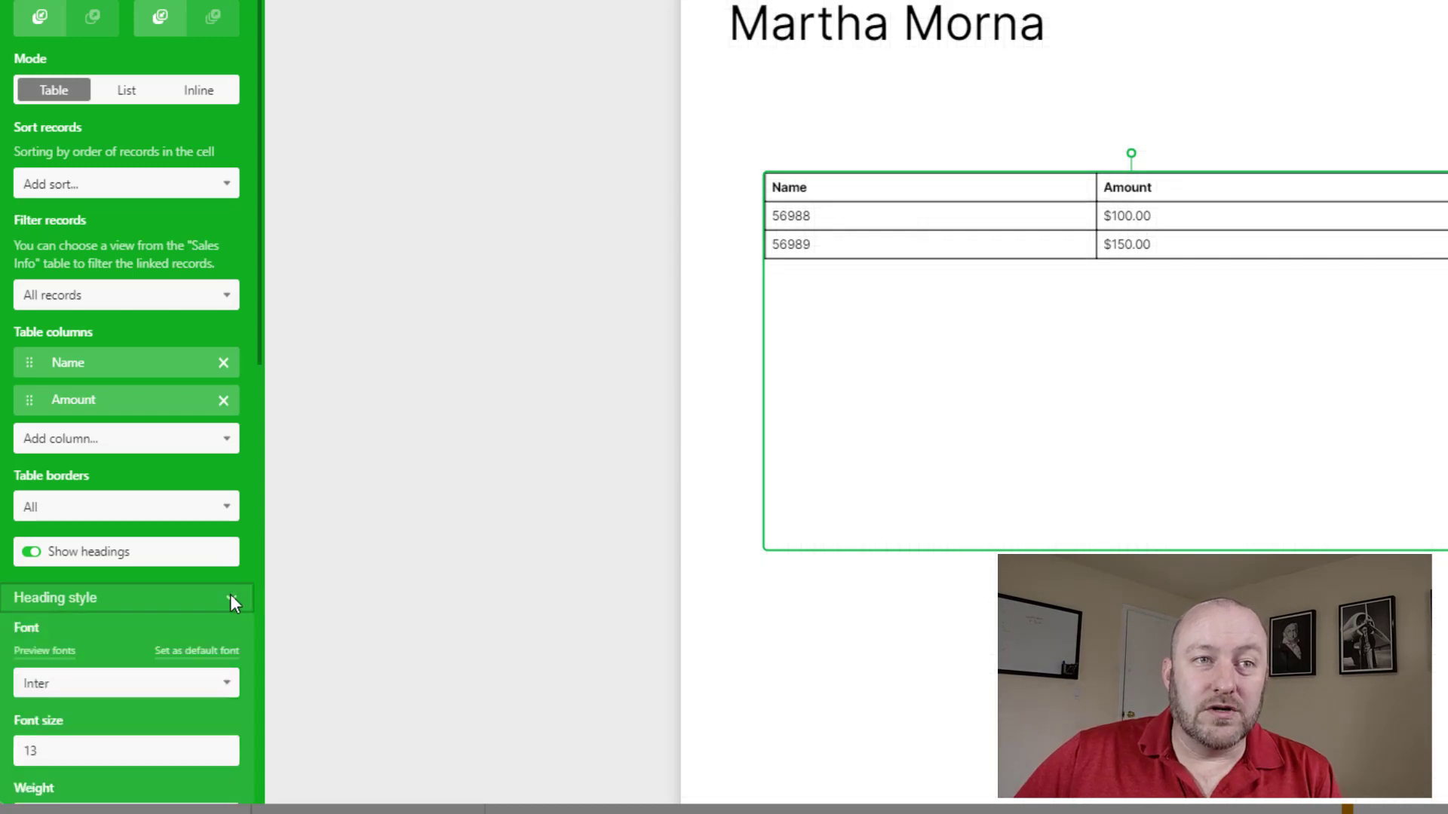
{"action": "scroll", "coordinate": [205, 623], "scroll_direction": "down", "scroll_amount": 3}
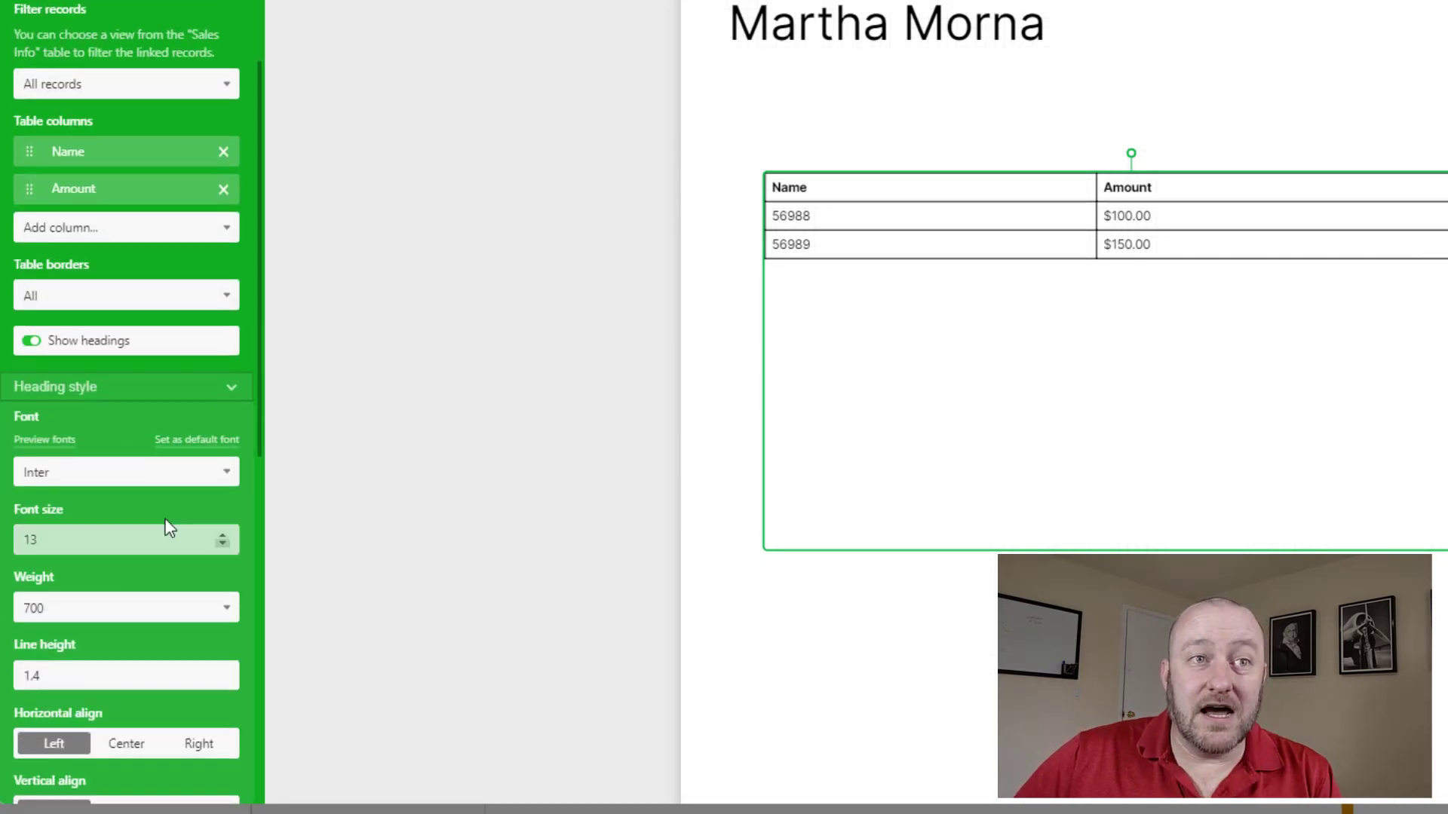
{"action": "left_click", "coordinate": [231, 389]}
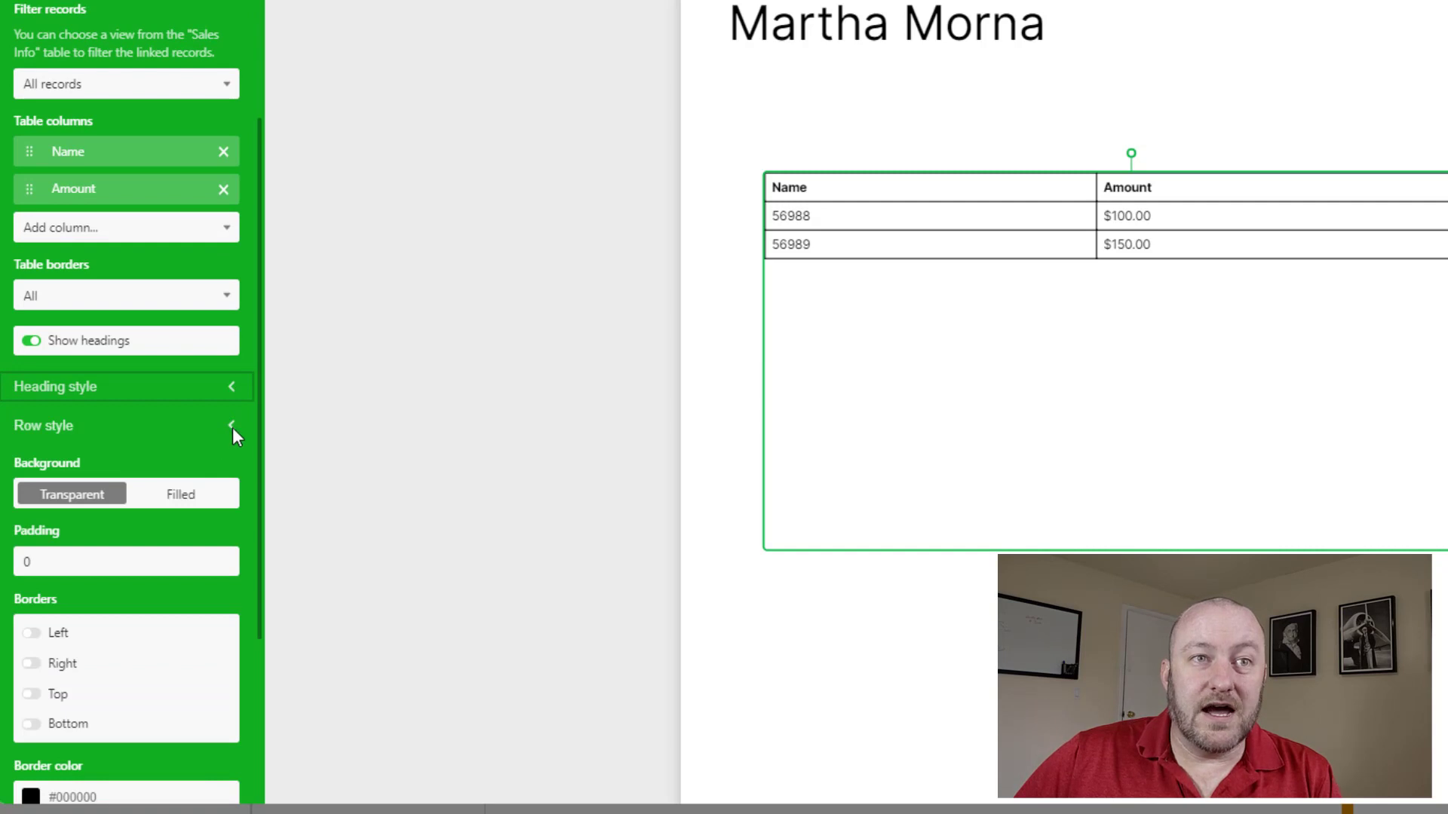
{"action": "left_click", "coordinate": [232, 428]}
{"action": "left_click", "coordinate": [232, 428]}
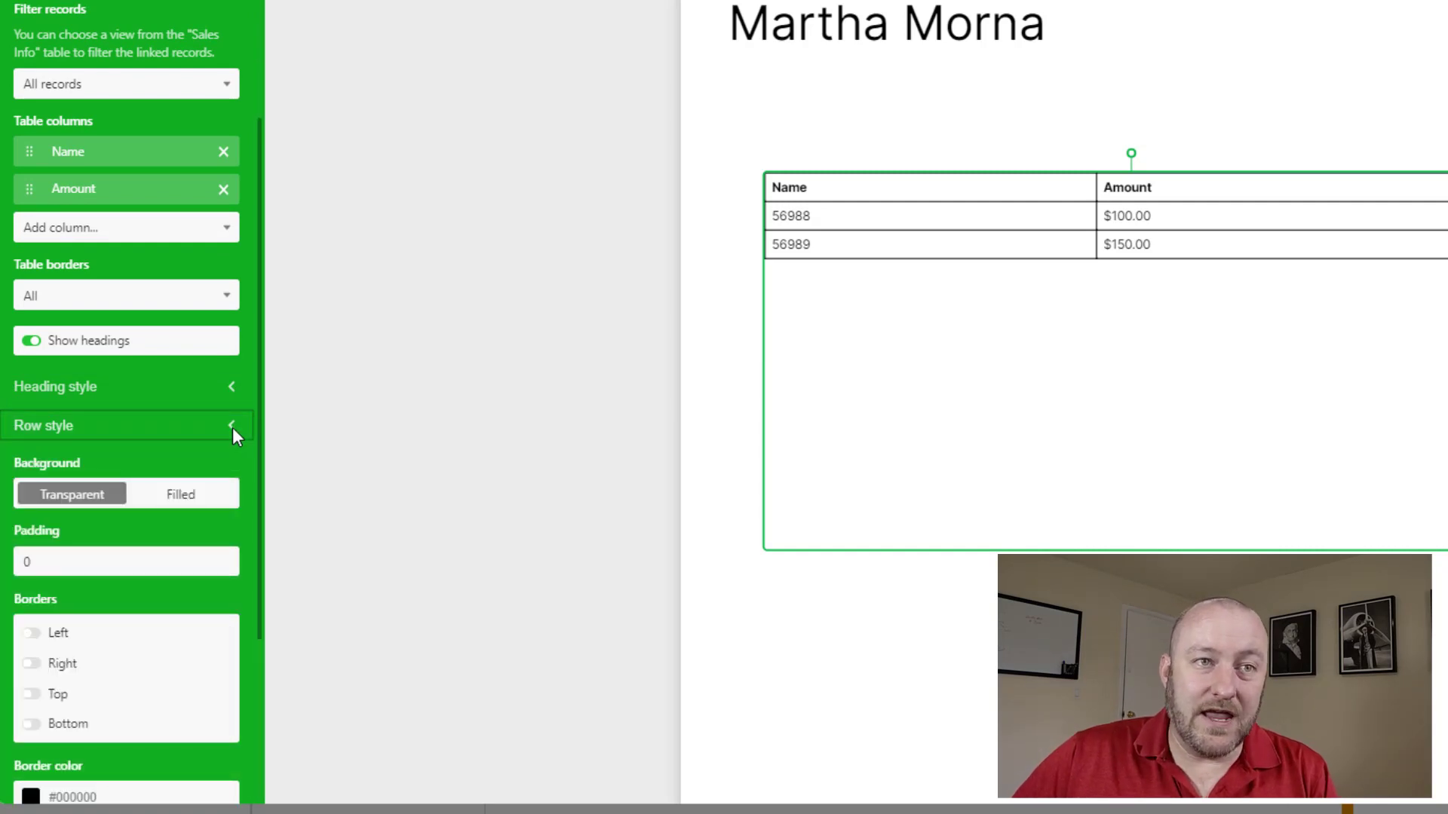
{"action": "scroll", "coordinate": [197, 481], "scroll_direction": "down", "scroll_amount": 4}
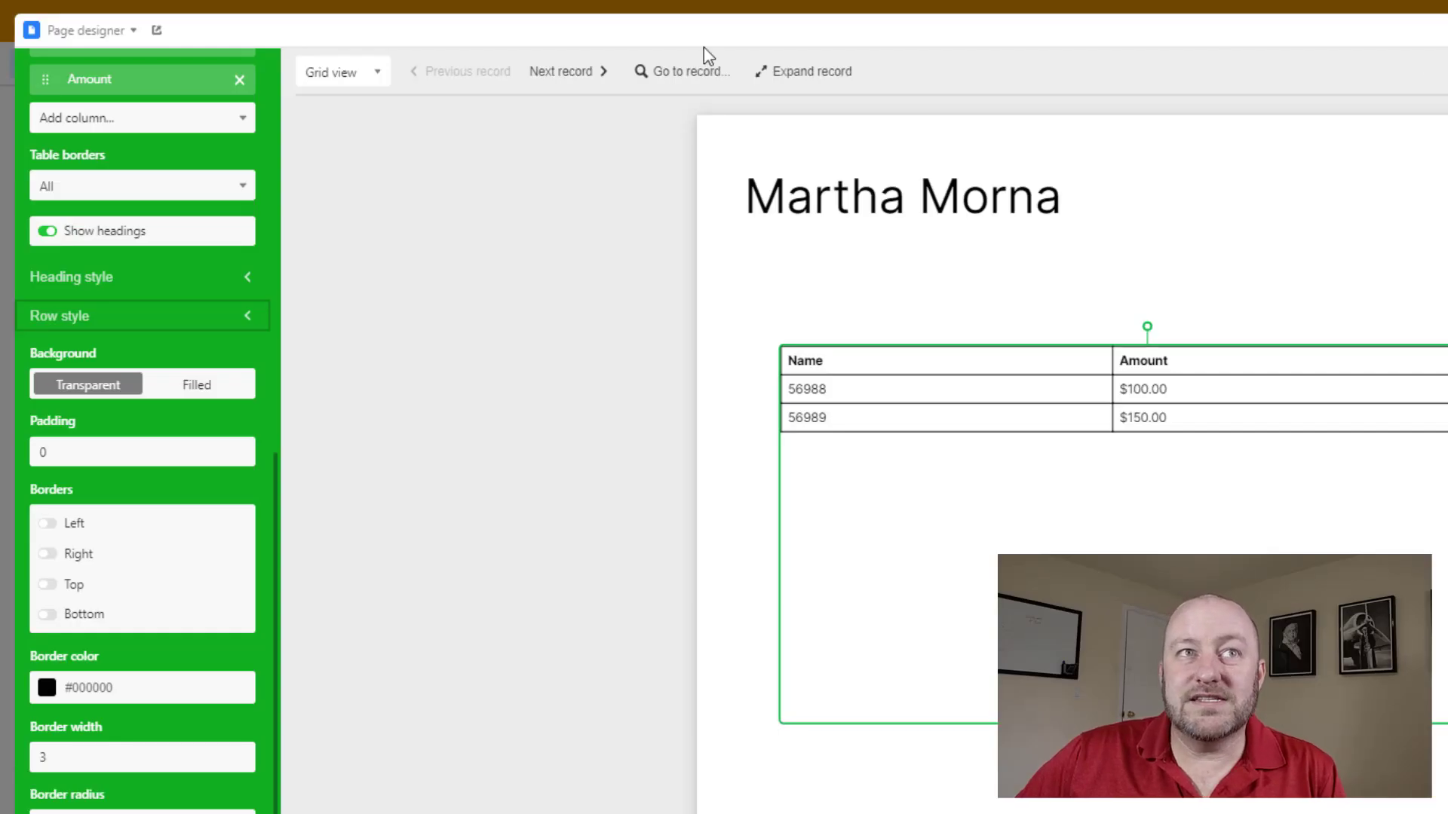
- Review the Record size choices in the Page designer settings and keep Letter size
{"action": "left_click", "coordinate": [102, 31]}
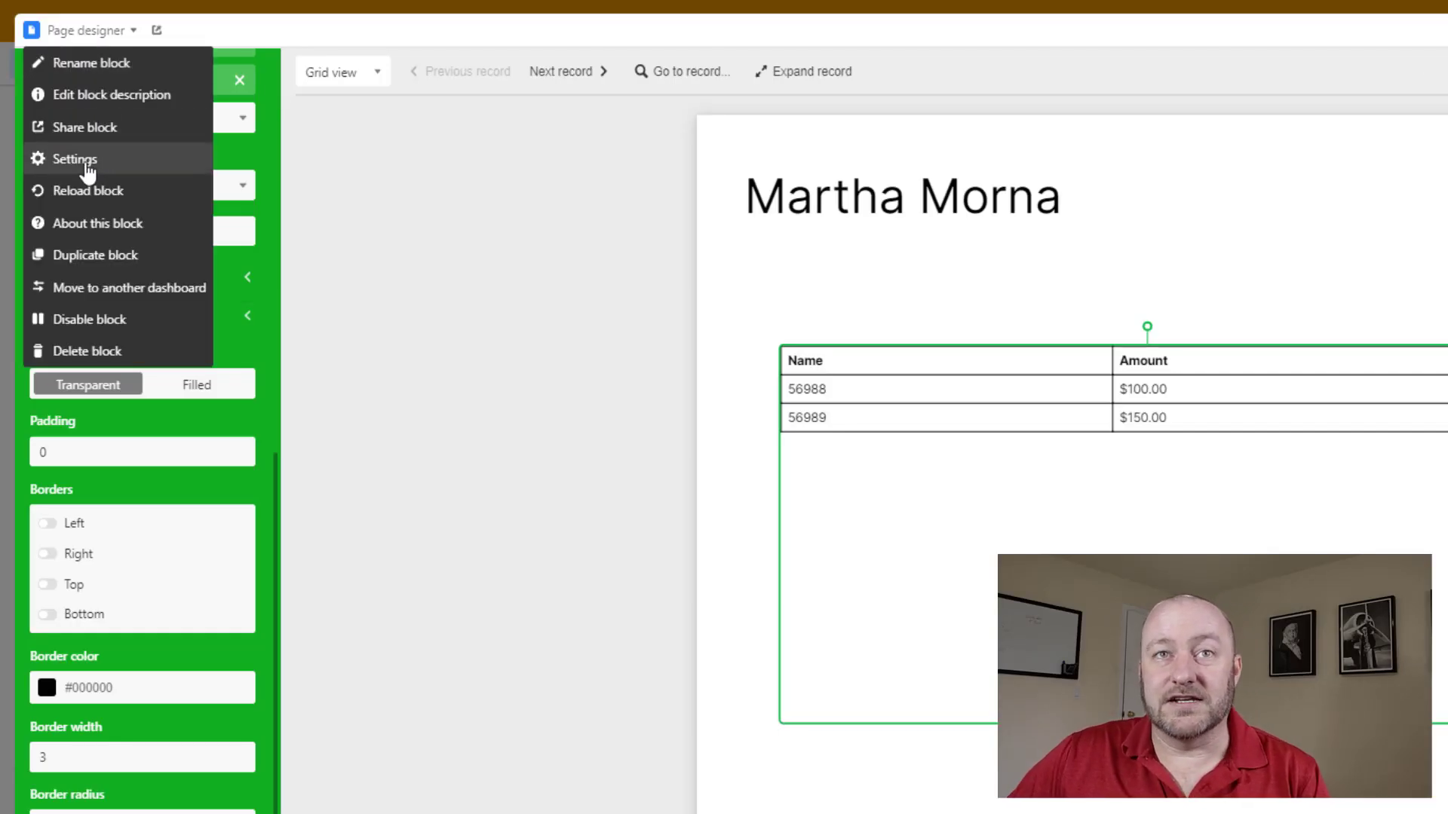
{"action": "left_click", "coordinate": [85, 162]}
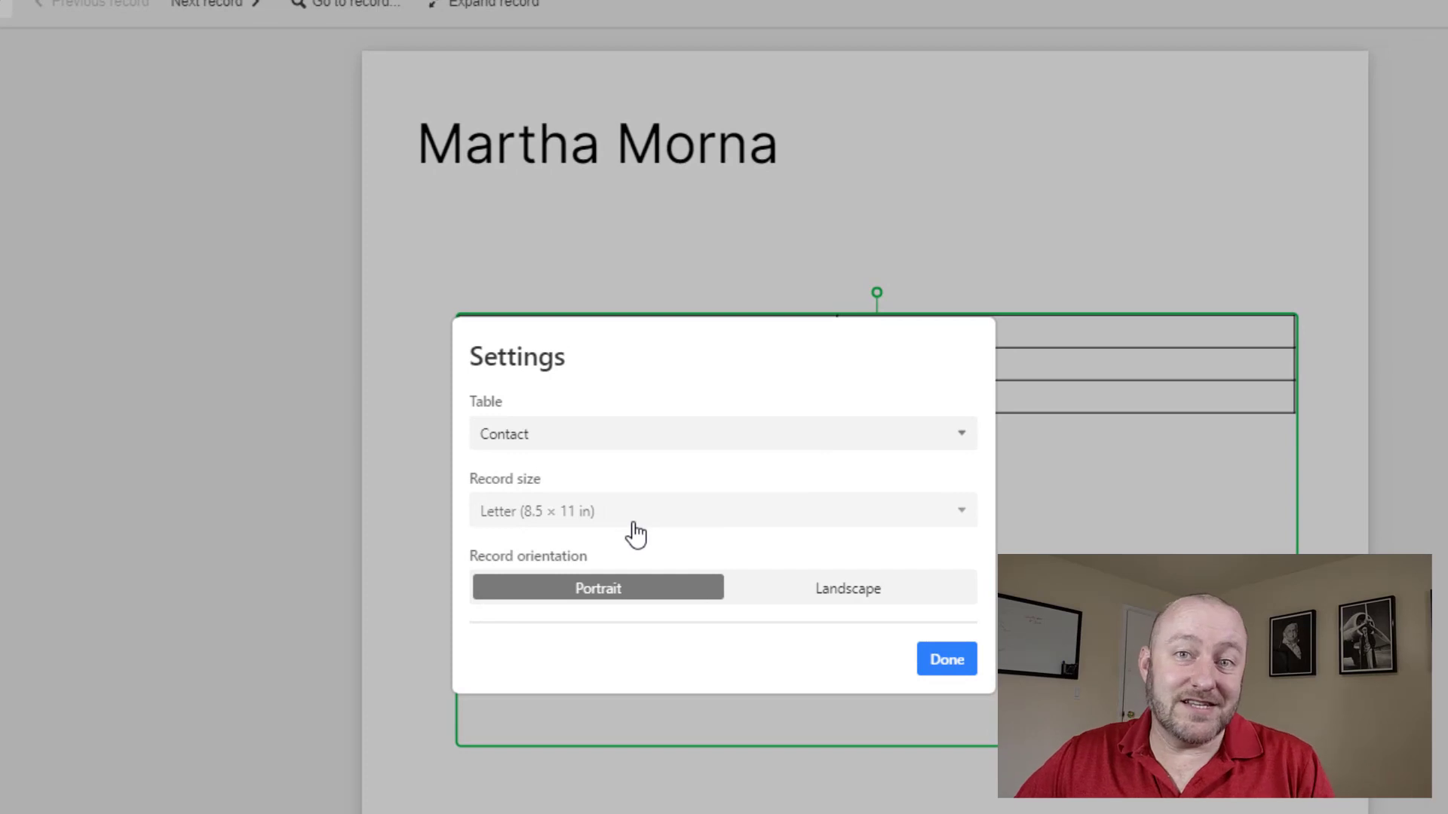
{"action": "left_click", "coordinate": [634, 520]}
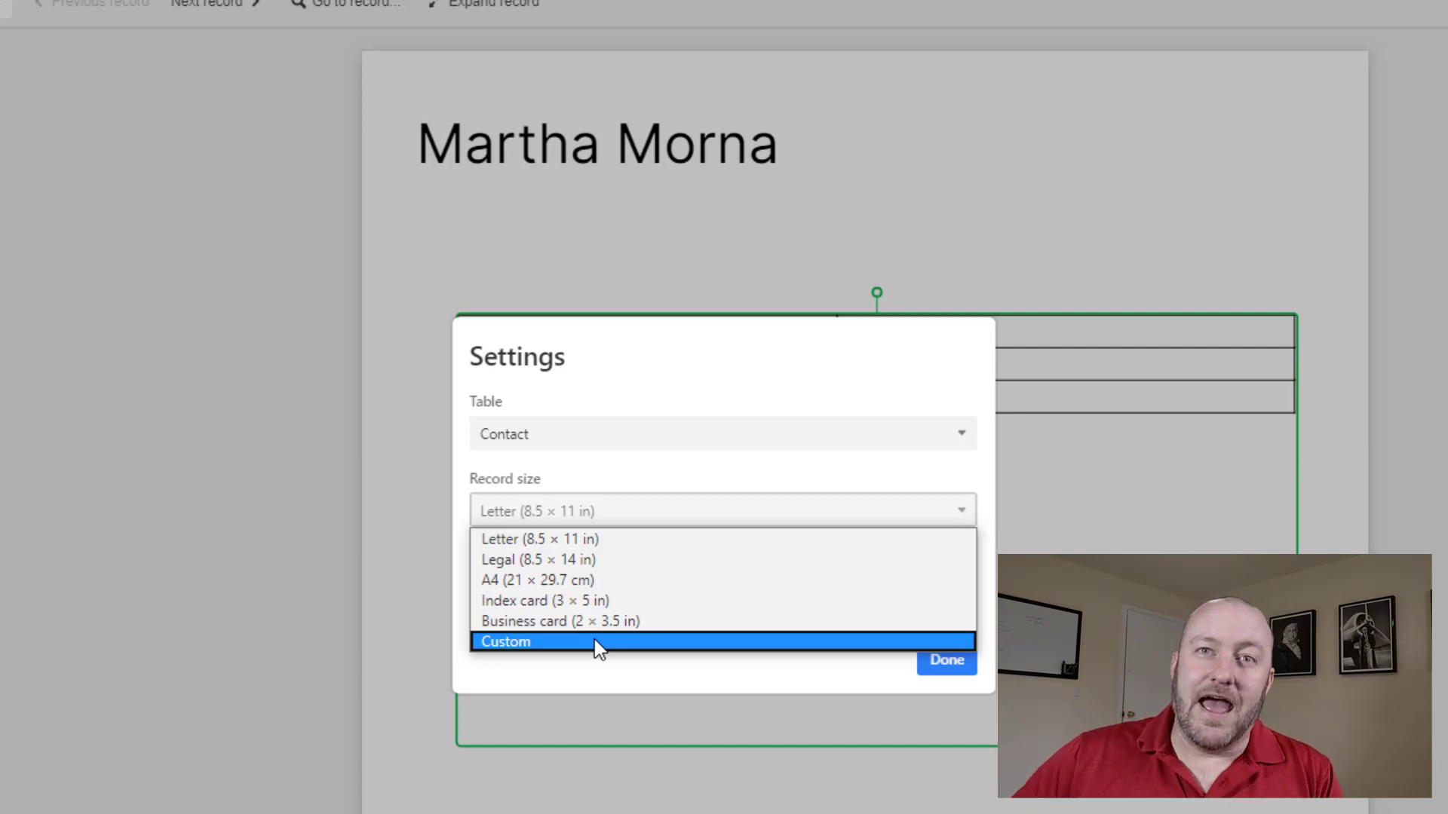
{"action": "left_click", "coordinate": [267, 450]}
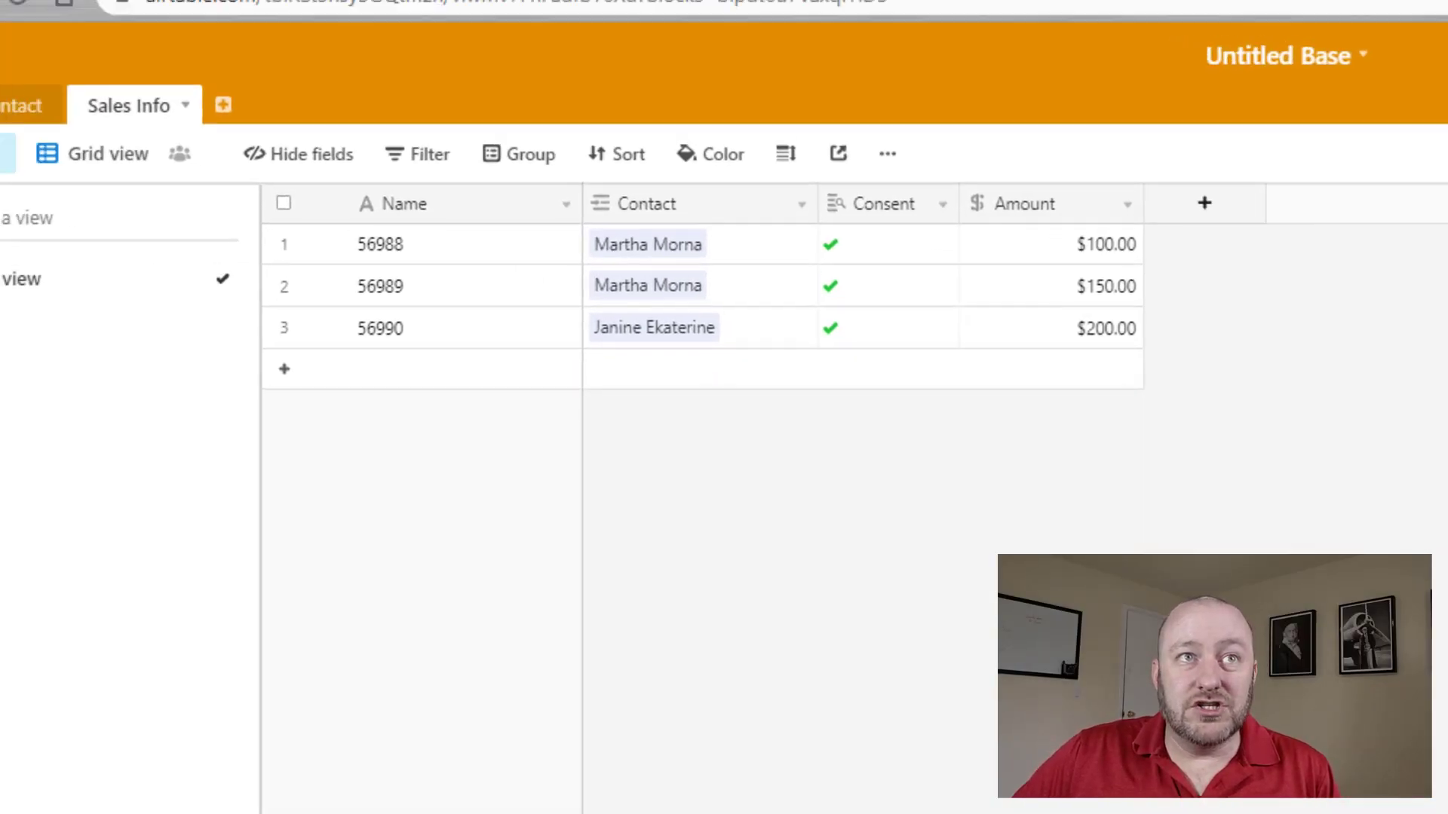
- In the Contact table, select the first contact and add a field named Attachment of type Attachment
{"action": "left_click", "coordinate": [21, 119]}
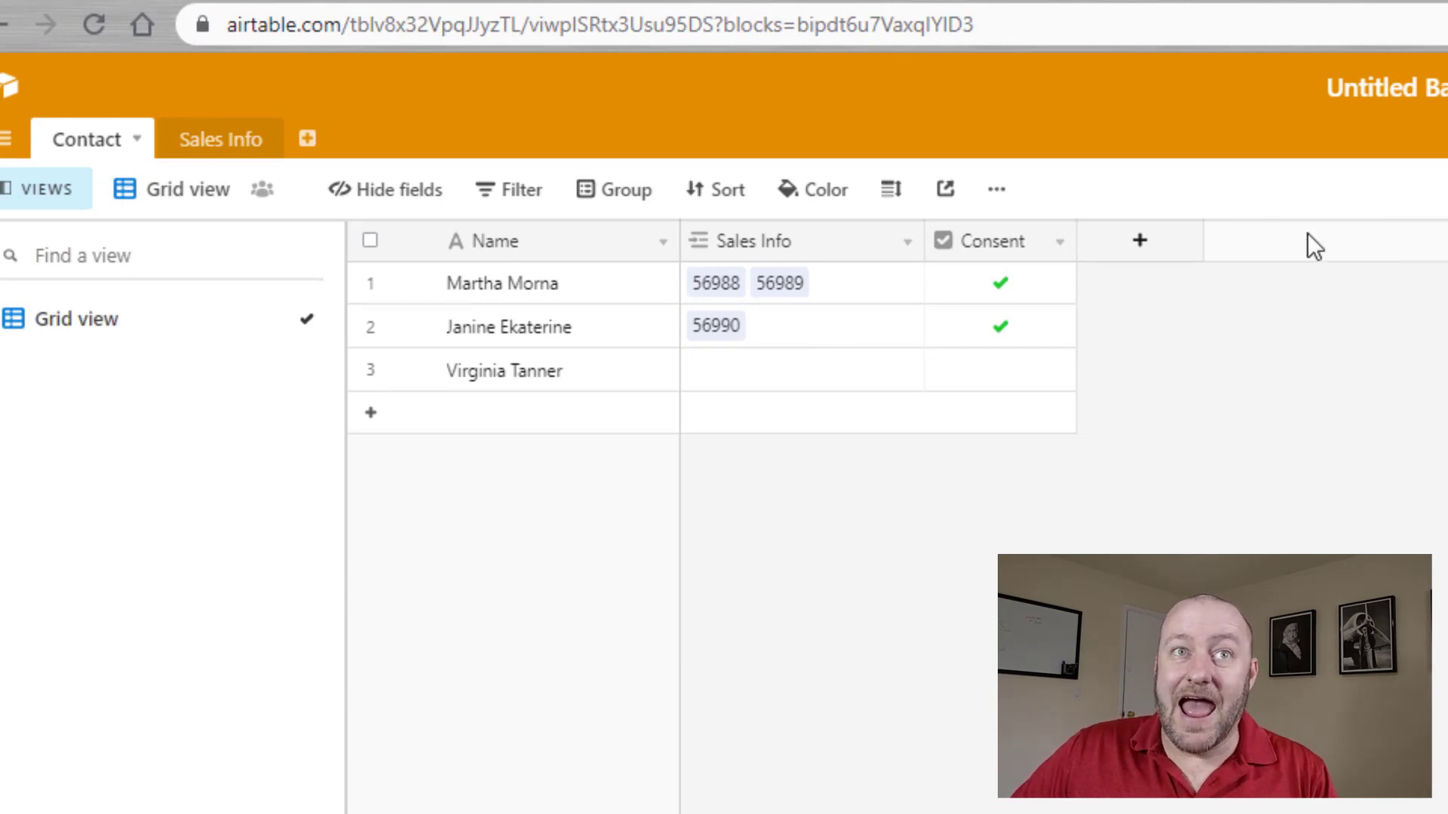
{"action": "left_click", "coordinate": [522, 285]}
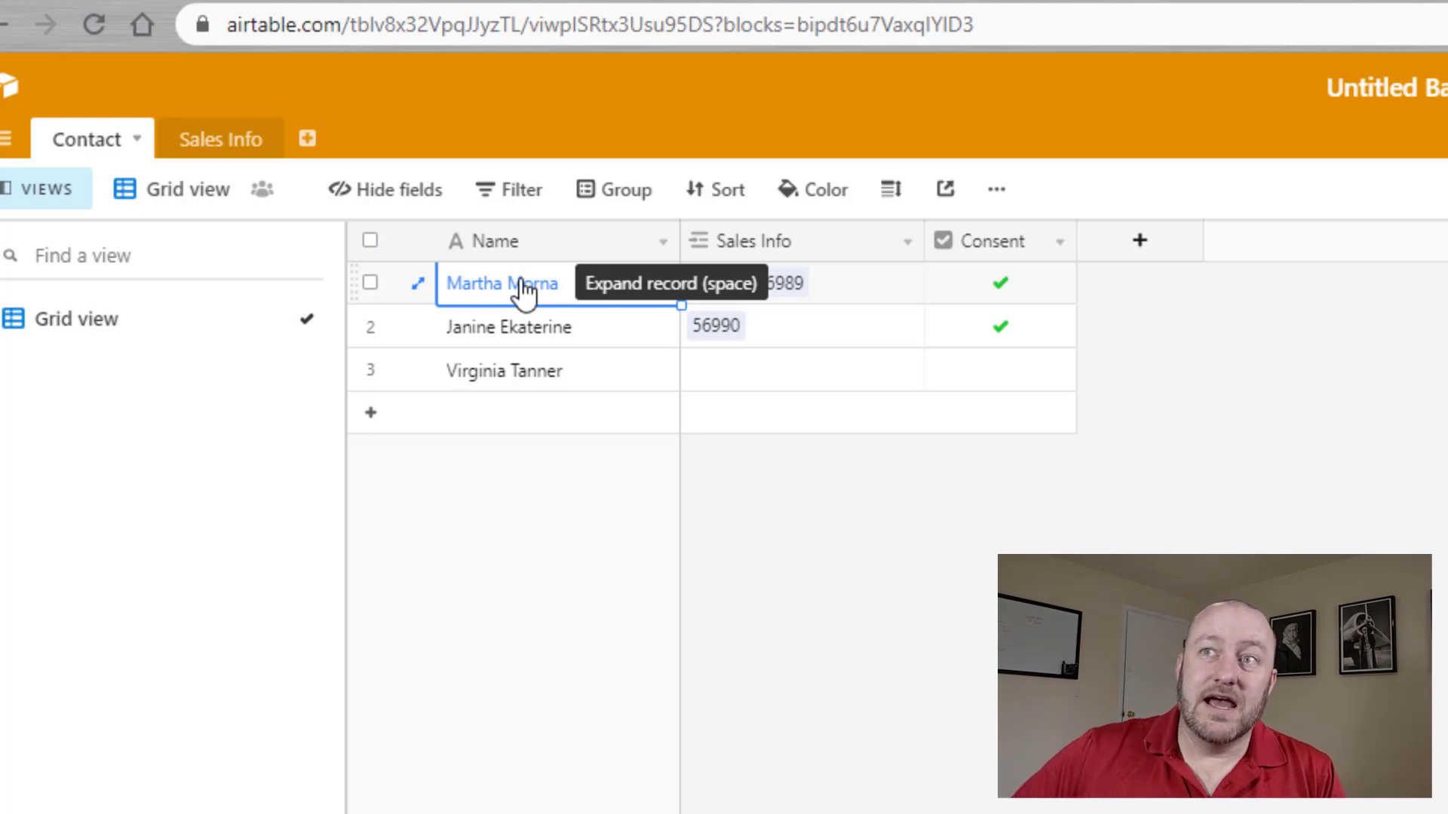
{"action": "left_click", "coordinate": [1131, 249]}
{"action": "type", "text": "Attachment"}
{"action": "key", "text": "Tab"}
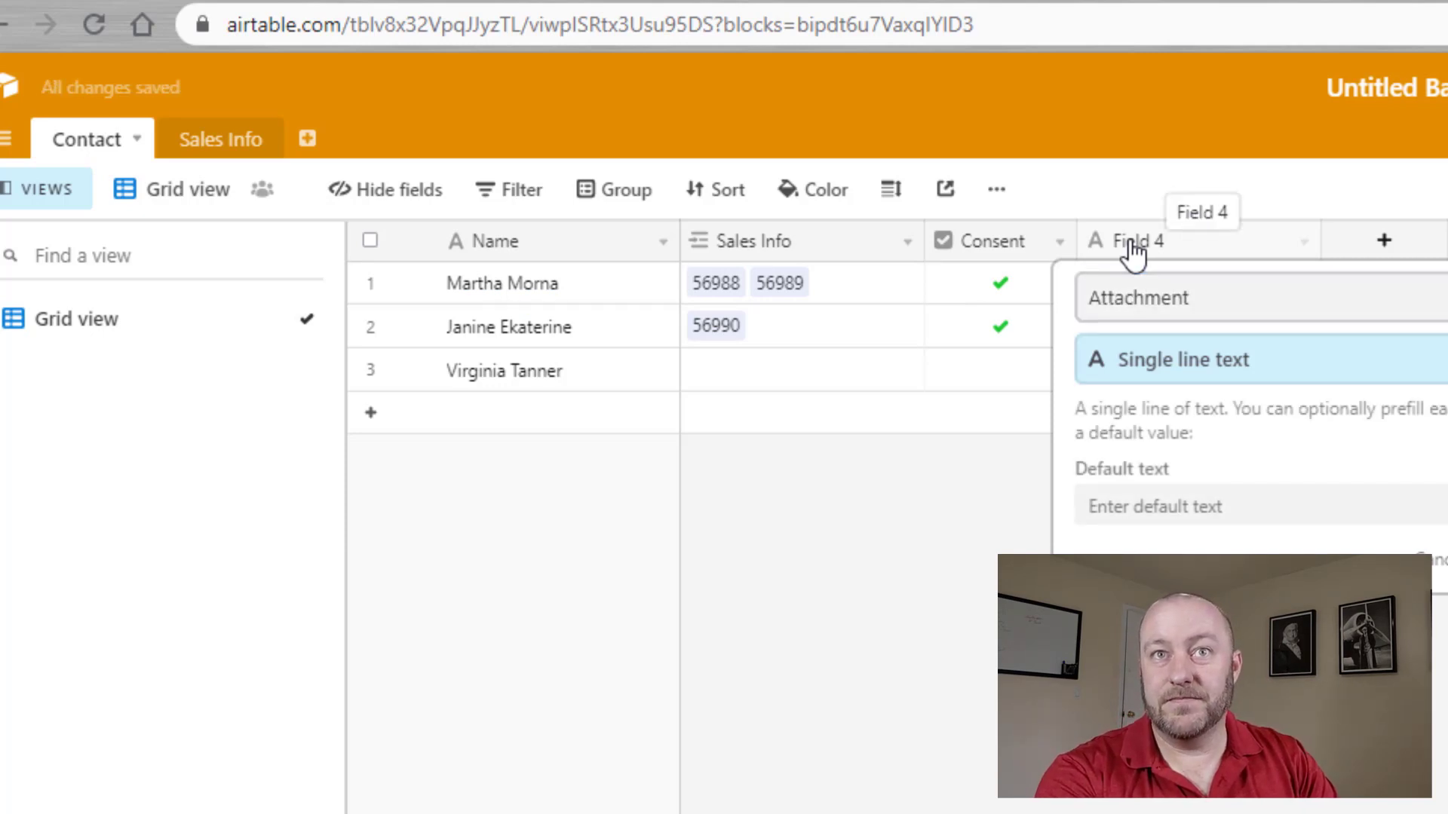
{"action": "type", "text": "att"}
{"action": "key", "text": "Return"}
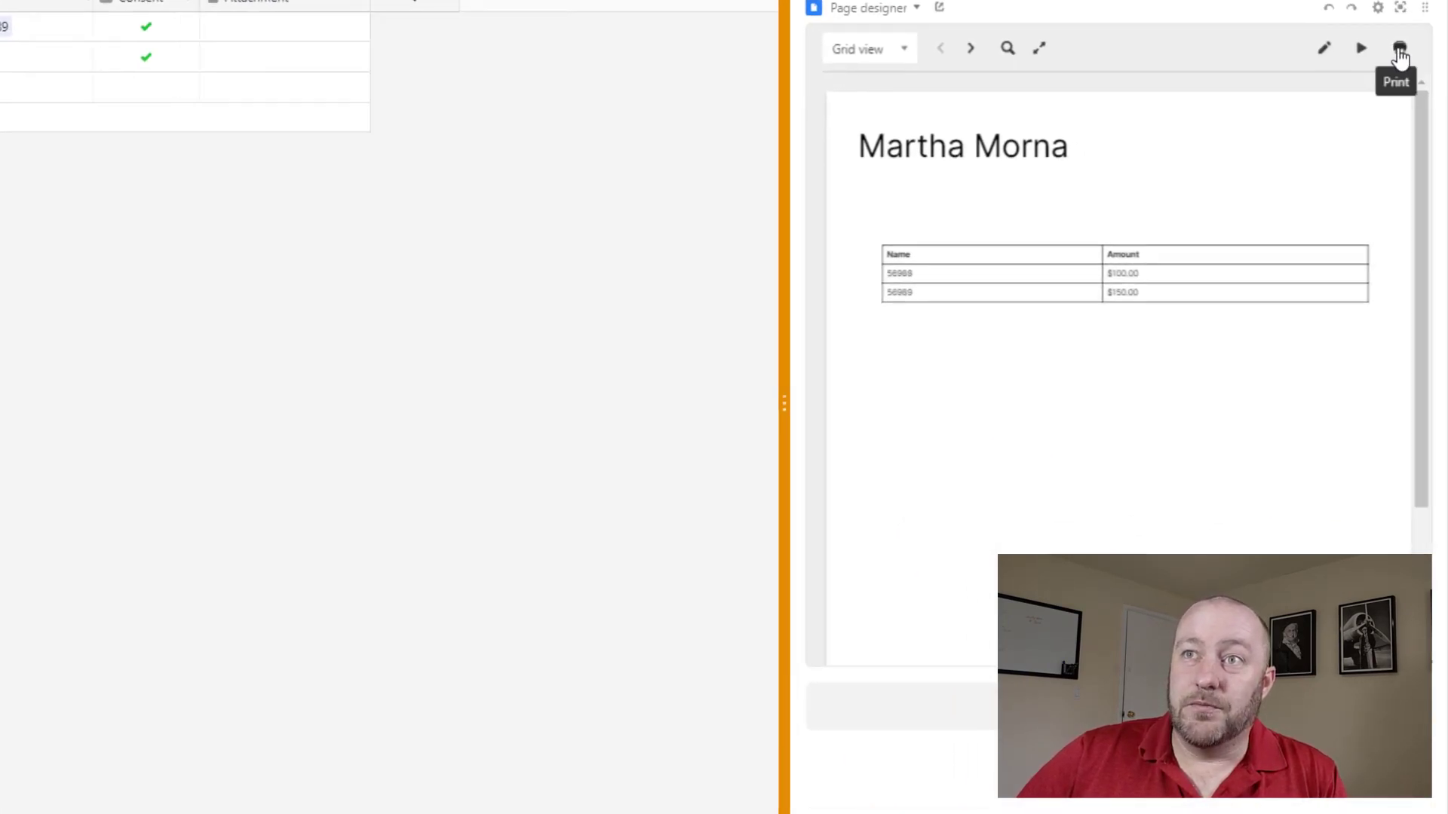
- Print the first contact's designed page to a PDF file, then restore the browser to a smaller window
{"action": "left_click", "coordinate": [1398, 49]}
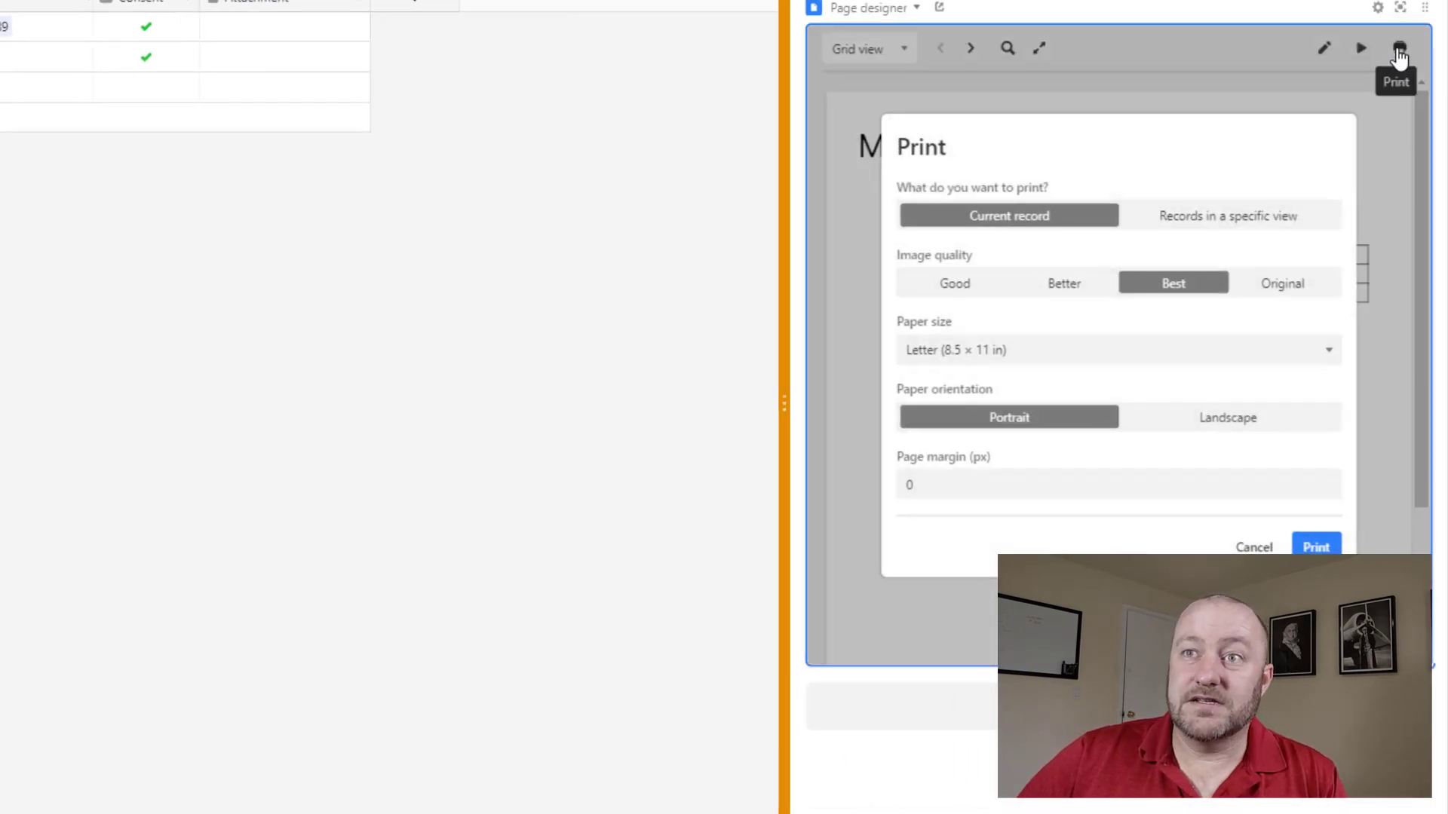
{"action": "left_click", "coordinate": [1304, 543]}
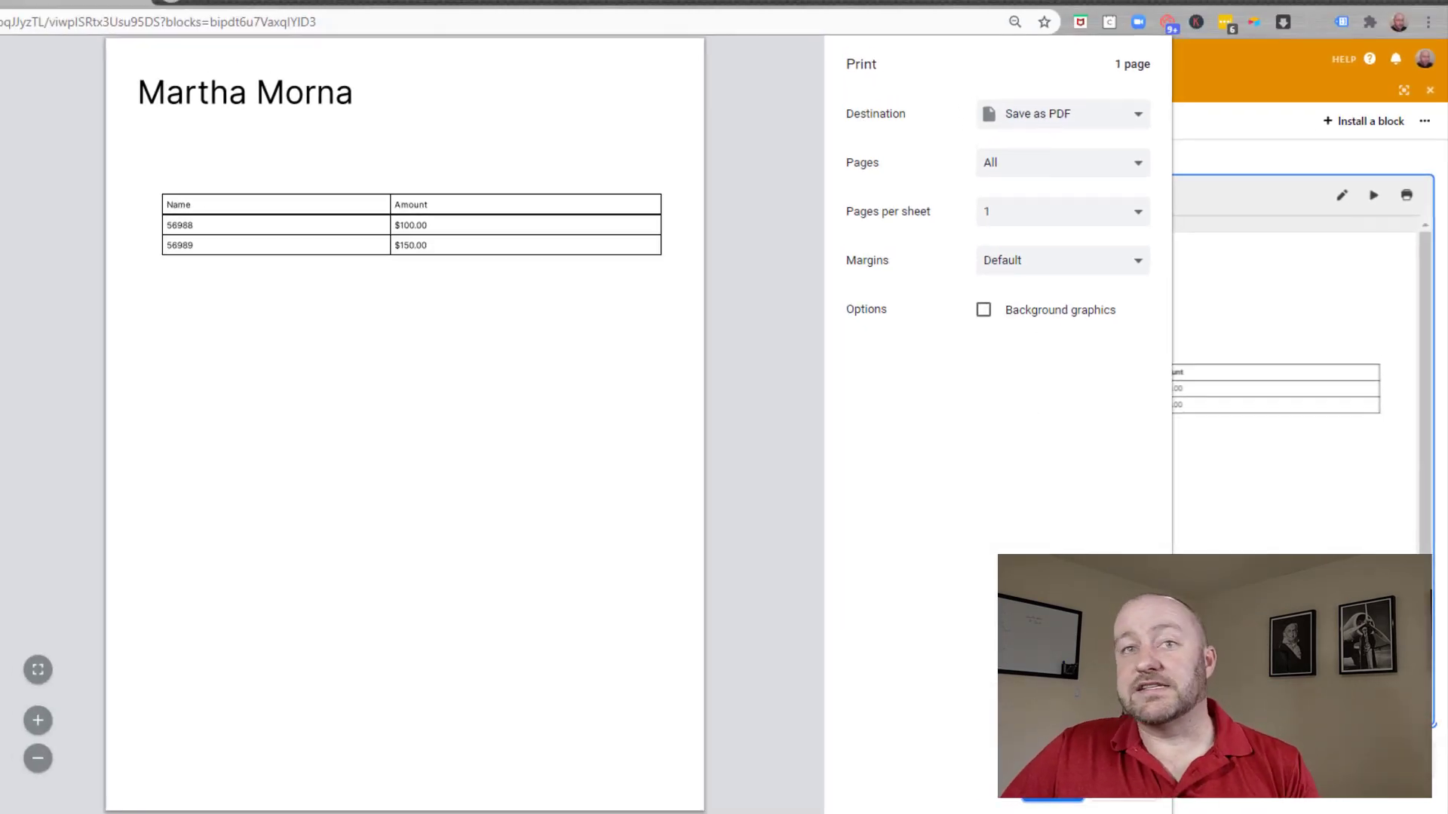
{"action": "left_click", "coordinate": [1051, 797]}
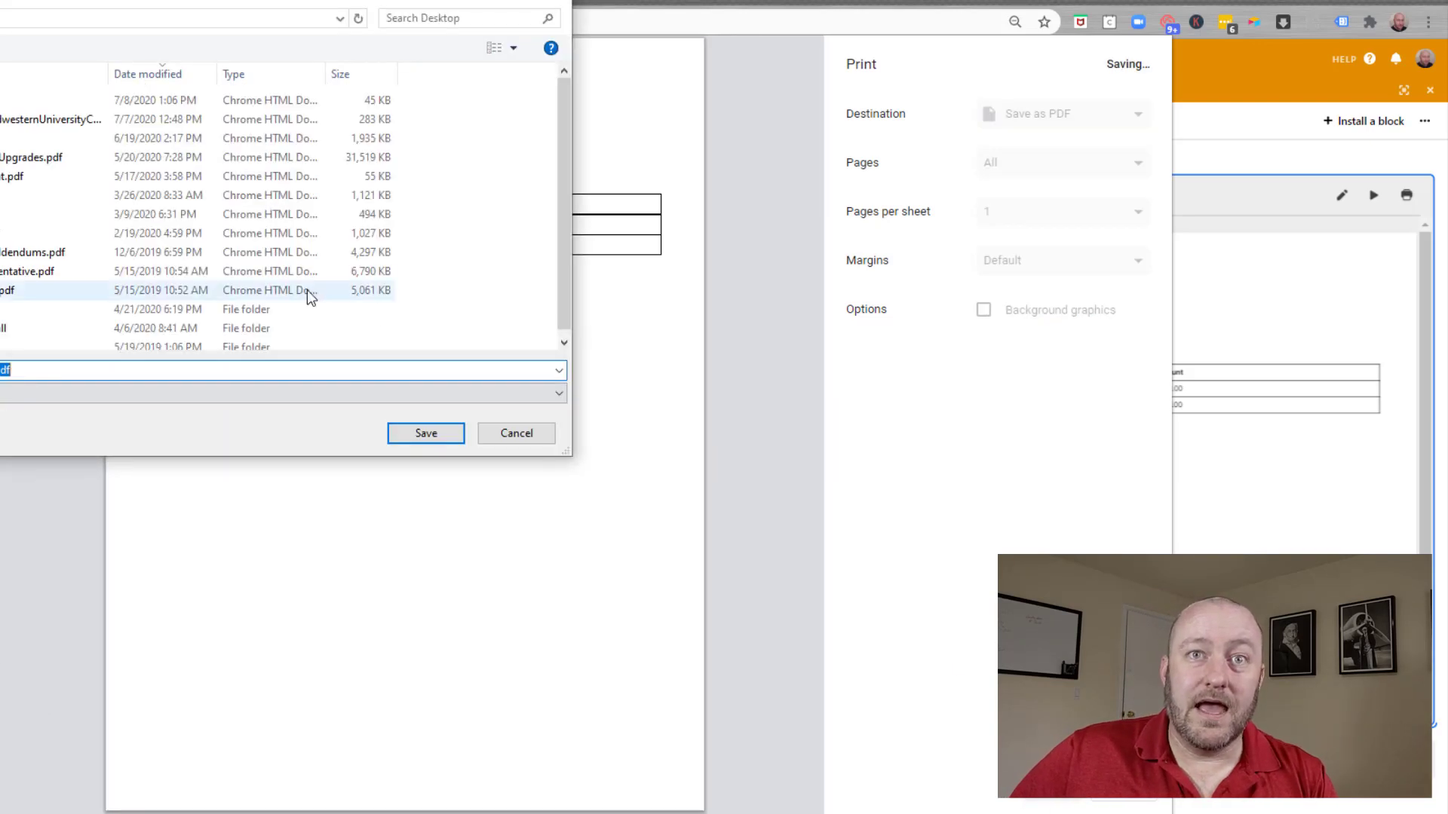
{"action": "left_click", "coordinate": [433, 439]}
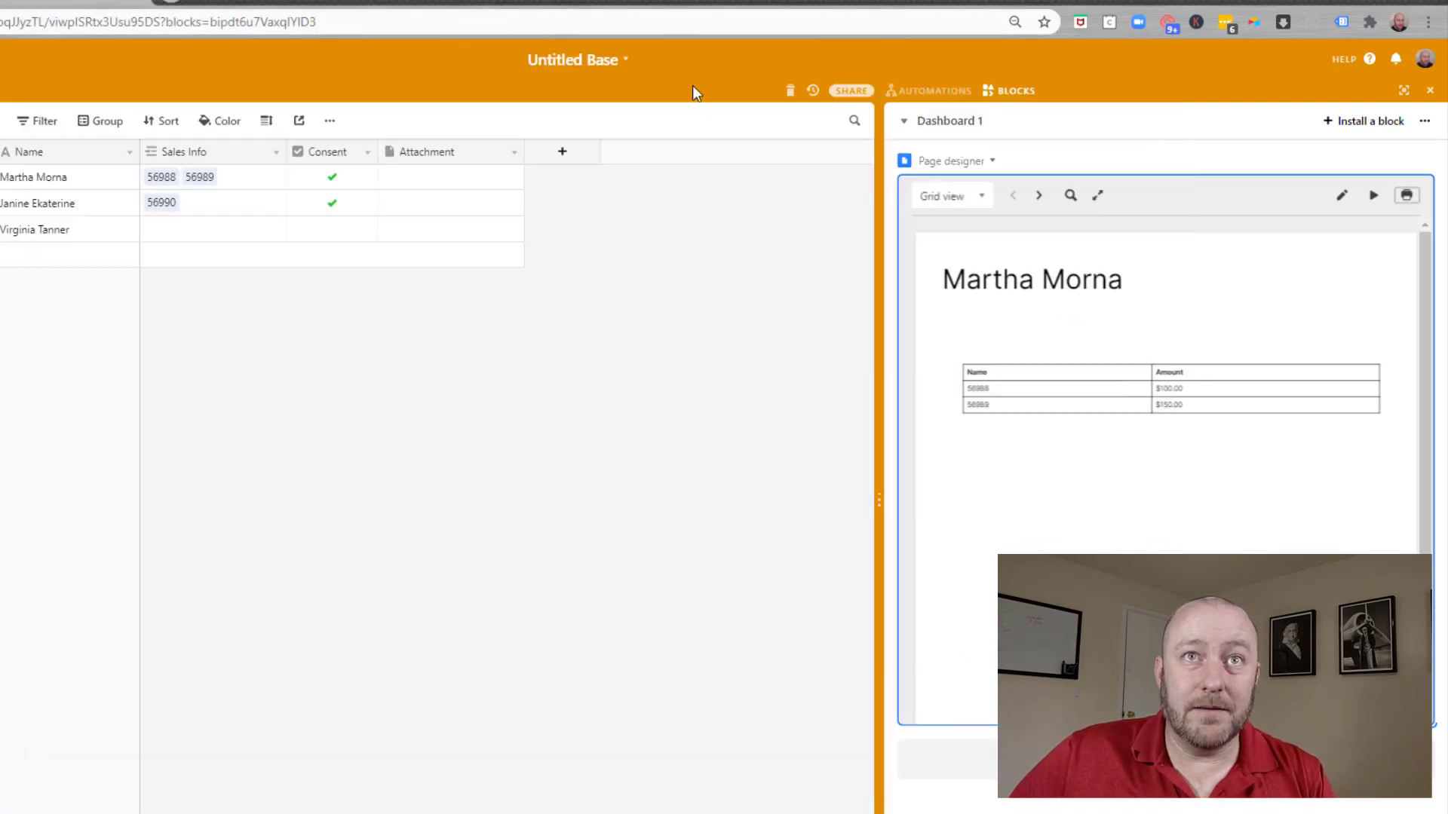
{"action": "key", "text": "super+Down"}
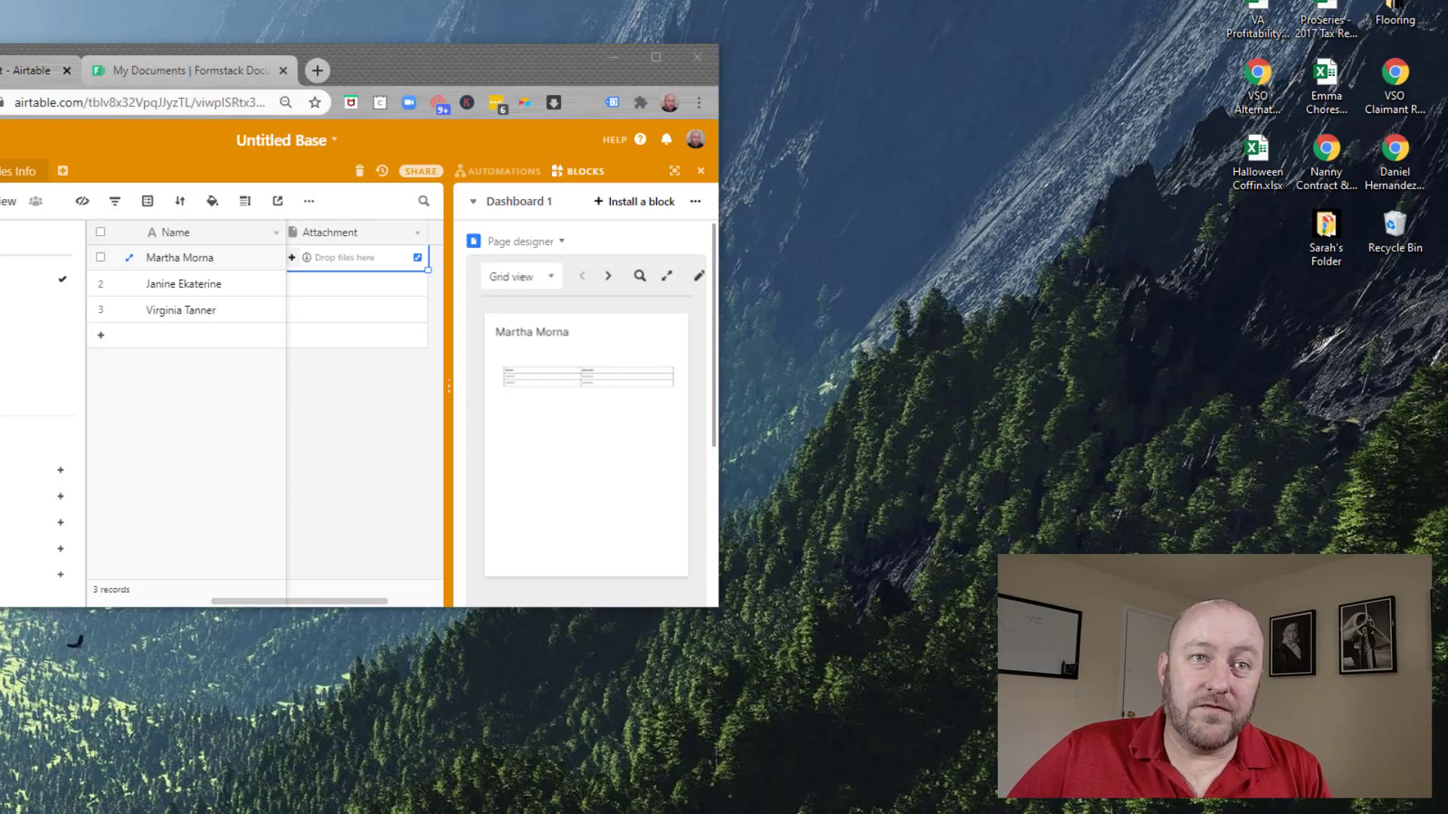
- Drop the saved PDF into the first contact's Attachment cell, maximize the browser, and switch to Formstack Documents
{"action": "left_click_drag", "start_coordinate": [23, 549], "coordinate": [353, 262]}
{"action": "double_click", "coordinate": [450, 69]}
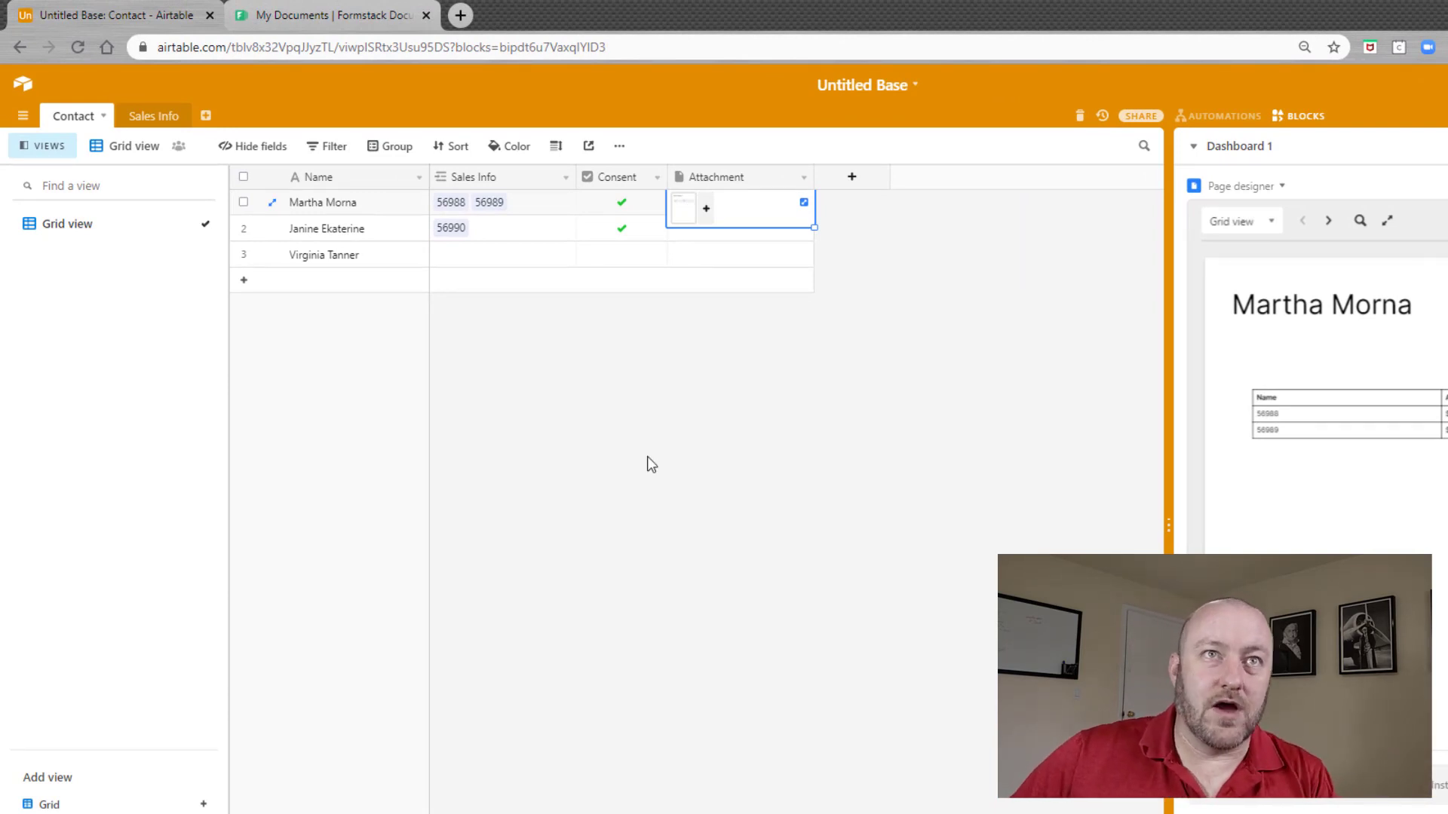
{"action": "left_click", "coordinate": [287, 15]}
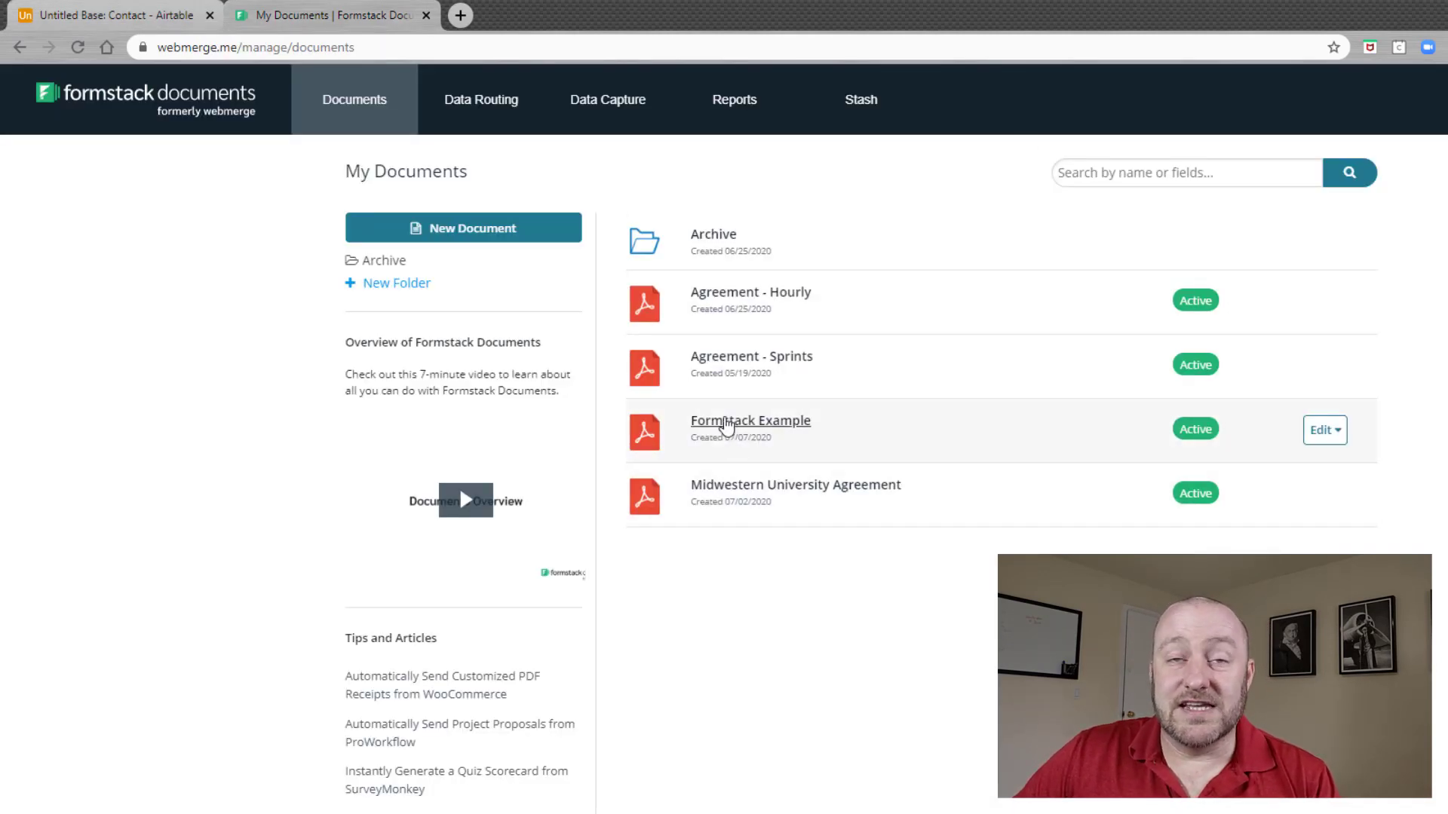
- View the Formstack Example document's Overview with its merge history, then return to the Airtable tab
{"action": "left_click", "coordinate": [726, 427]}
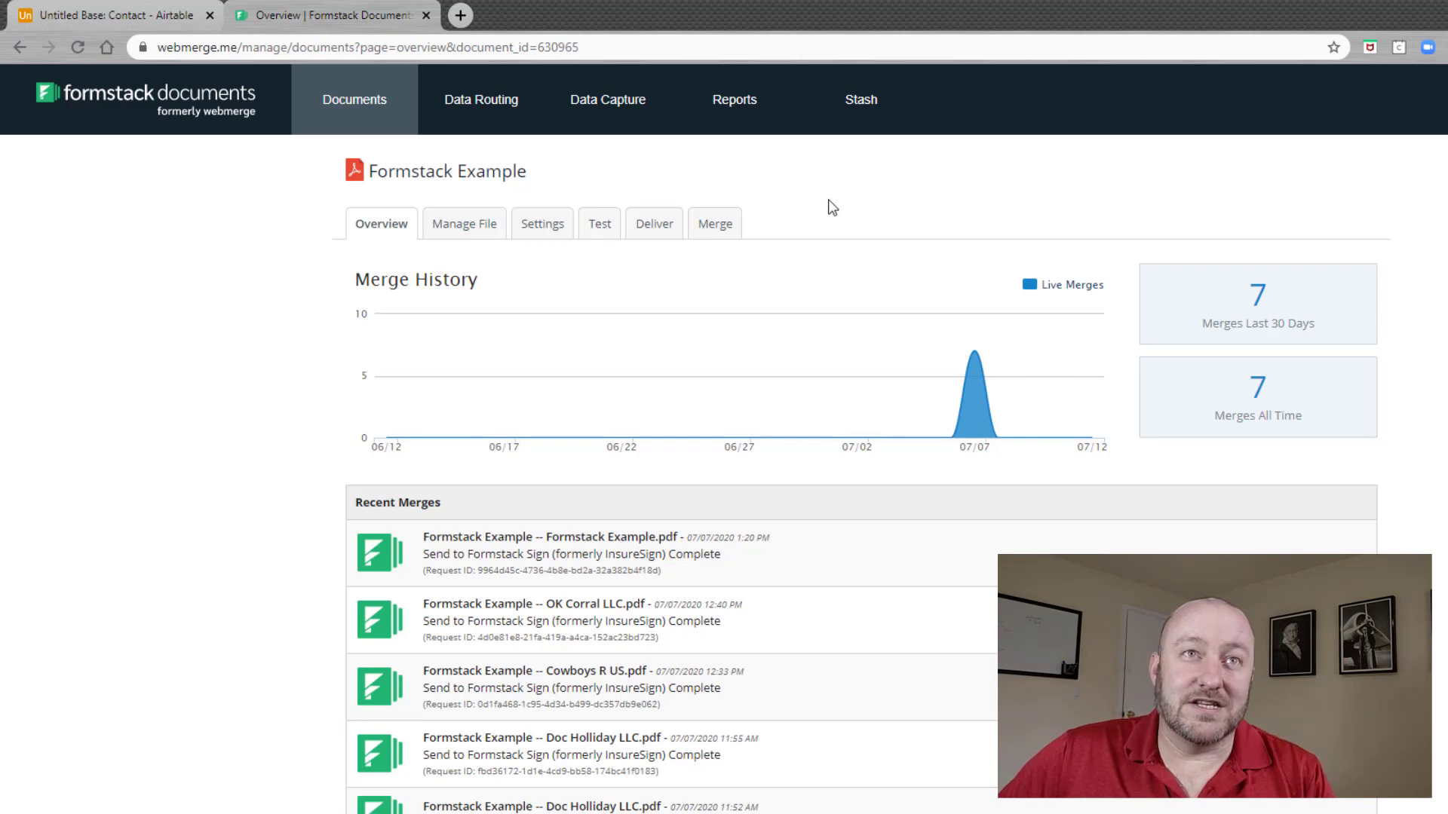
{"action": "left_click", "coordinate": [122, 10]}
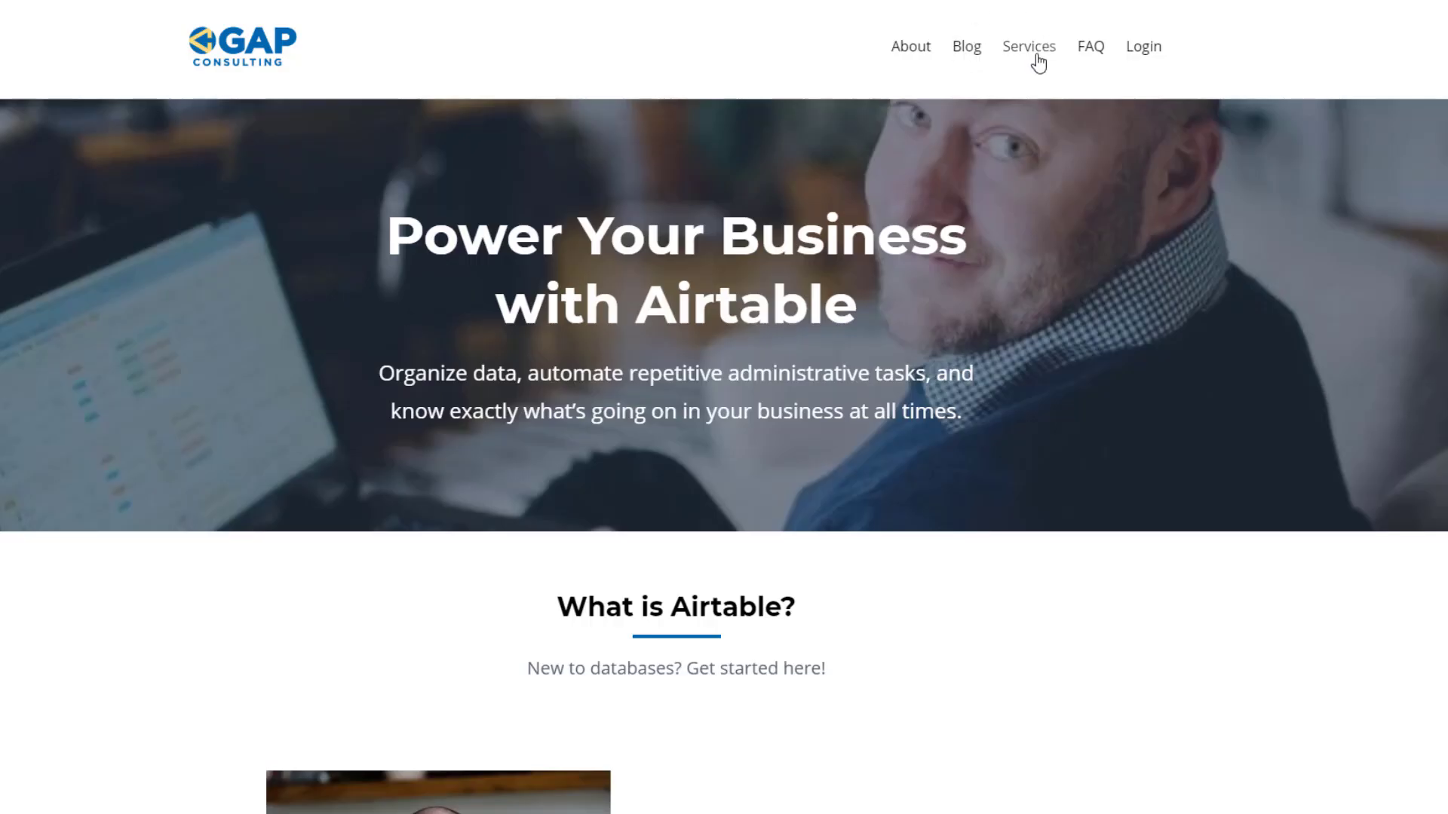
- Go to GAP Consulting's Services page and scroll to the hourly, ongoing support and custom build options
{"action": "left_click", "coordinate": [1038, 63]}
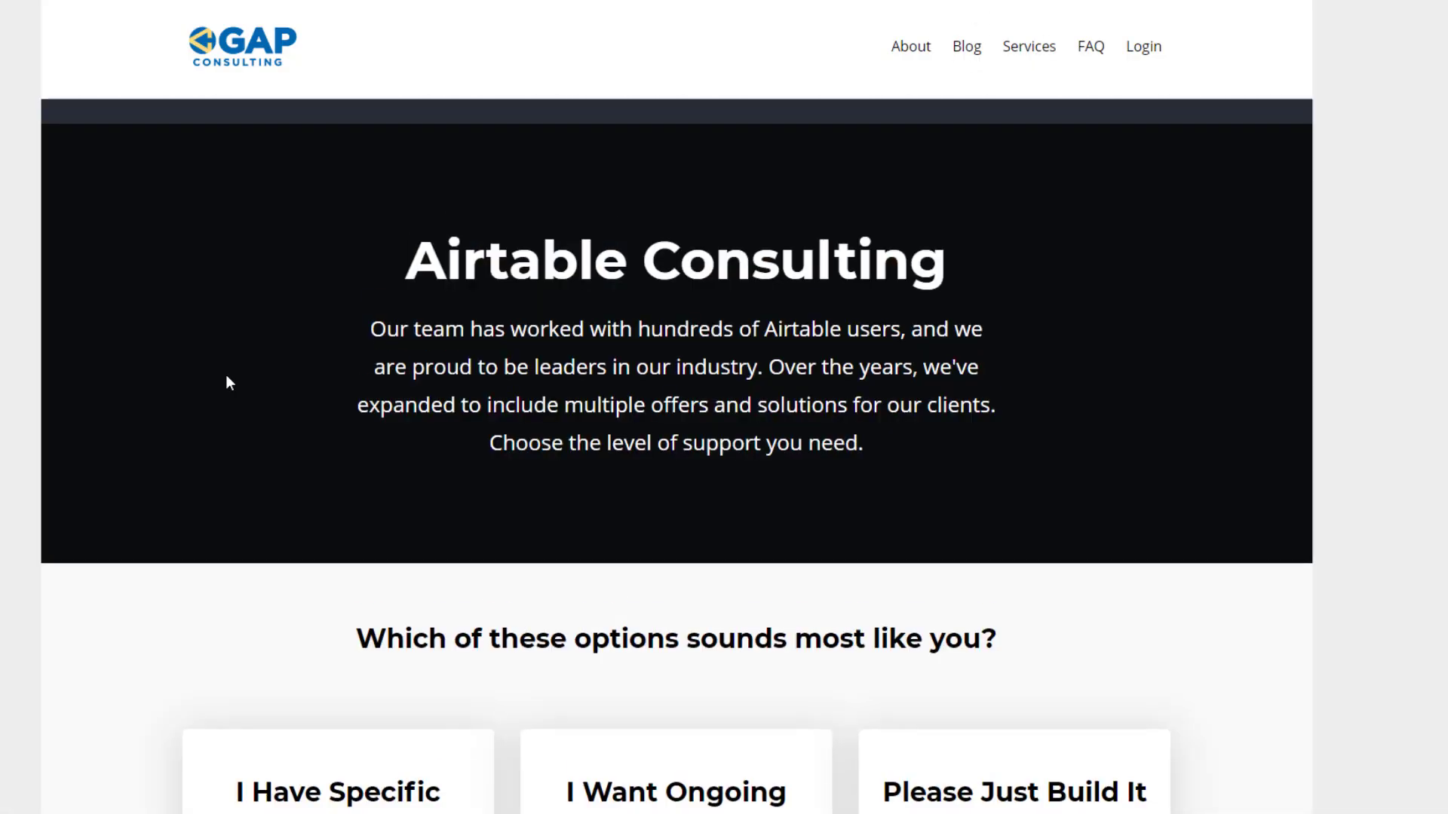
{"action": "scroll", "coordinate": [169, 426], "scroll_direction": "down", "scroll_amount": 6}
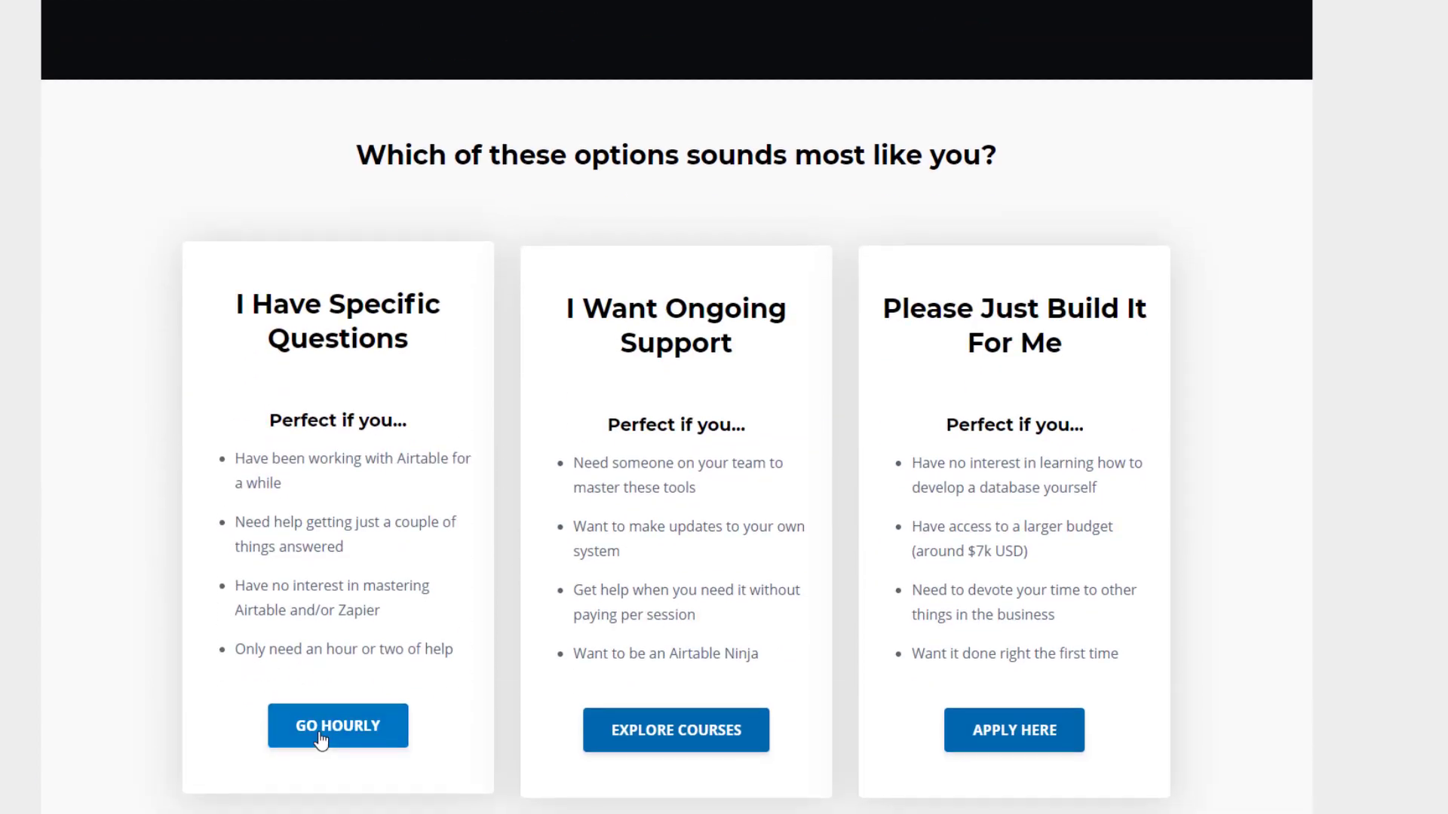